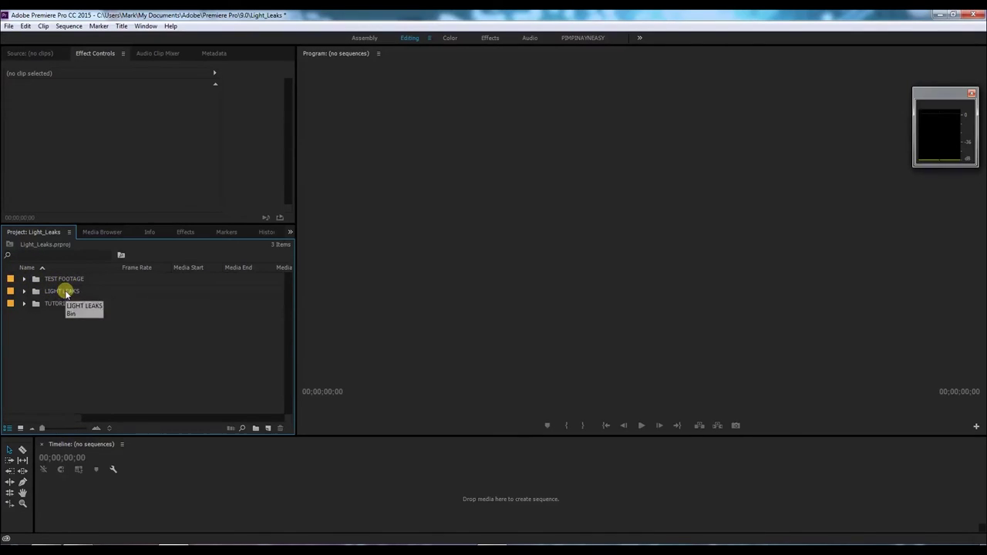
- Expand the LIGHT LEAKS bin and open P1000345.MP4 in the Source monitor
{"action": "left_click", "coordinate": [23, 291]}
{"action": "left_click", "coordinate": [24, 292]}
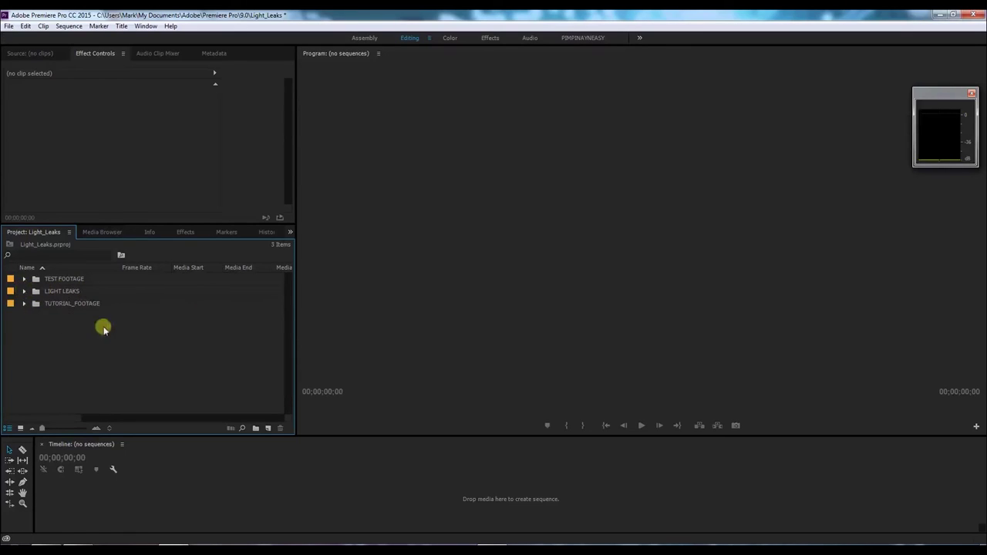
{"action": "left_click", "coordinate": [24, 291]}
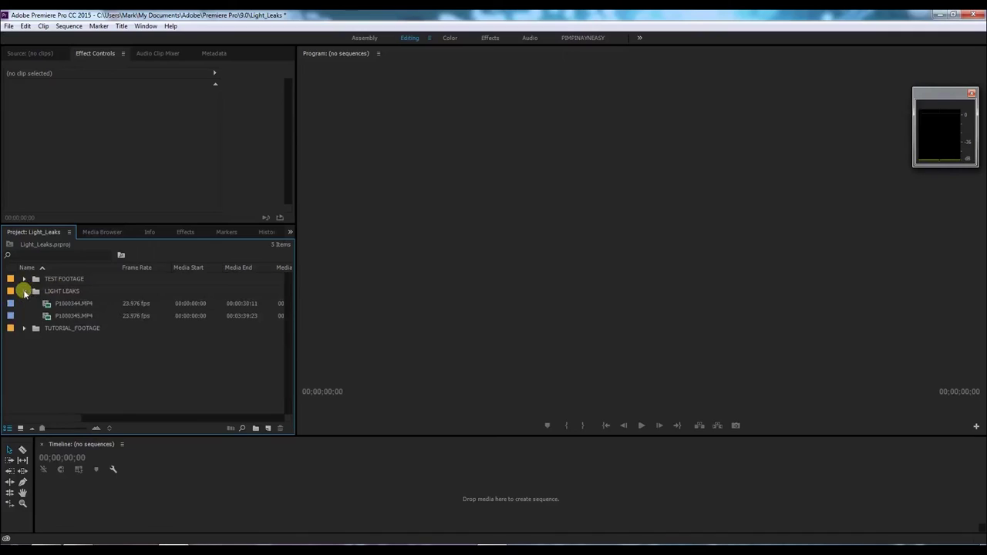
{"action": "left_click", "coordinate": [83, 318]}
{"action": "left_click", "coordinate": [69, 317]}
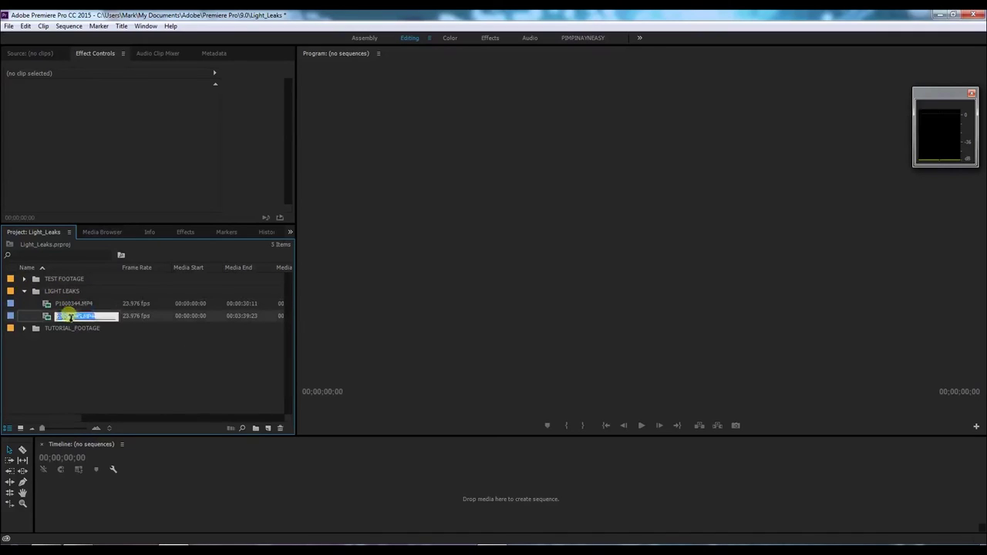
{"action": "double_click", "coordinate": [37, 319]}
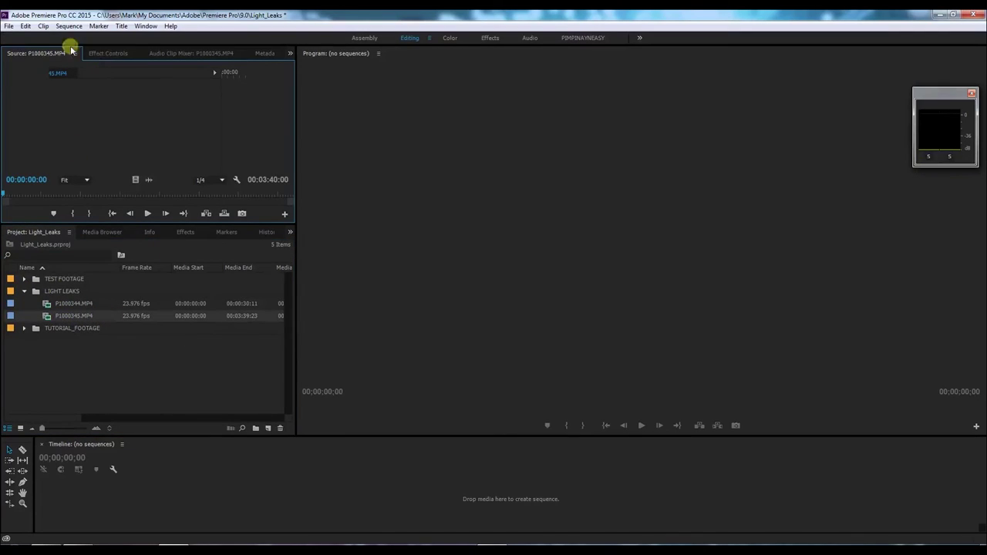
- Enlarge the Source monitor and mark the section of P1000345.MP4 from 00:00:03:22 to 00:00:12:20
{"action": "left_click_drag", "start_coordinate": [226, 229], "coordinate": [272, 312]}
{"action": "mouse_move", "coordinate": [10, 280]}
{"action": "left_mouse_down"}
{"action": "mouse_move", "coordinate": [203, 284]}
{"action": "mouse_move", "coordinate": [4, 288]}
{"action": "left_mouse_up"}
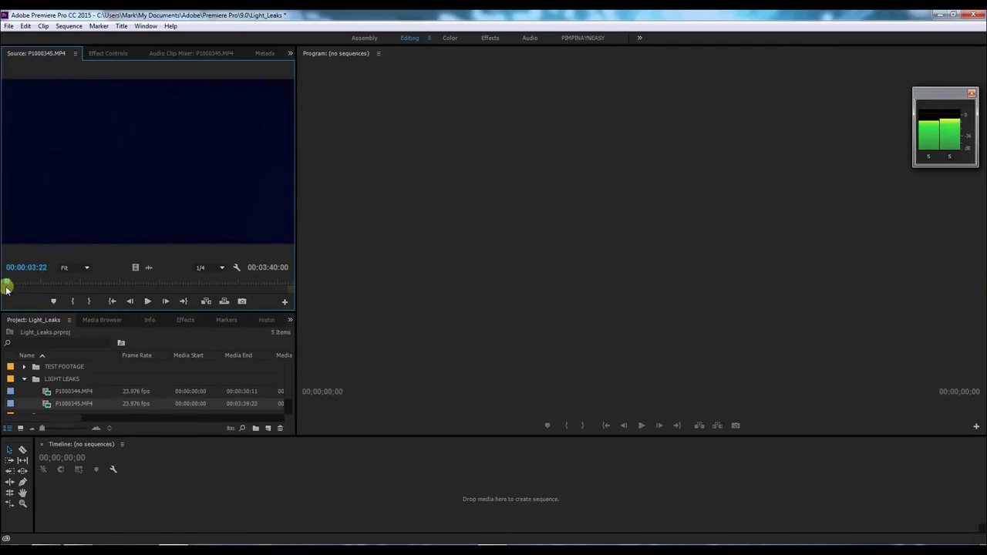
{"action": "key", "text": "space"}
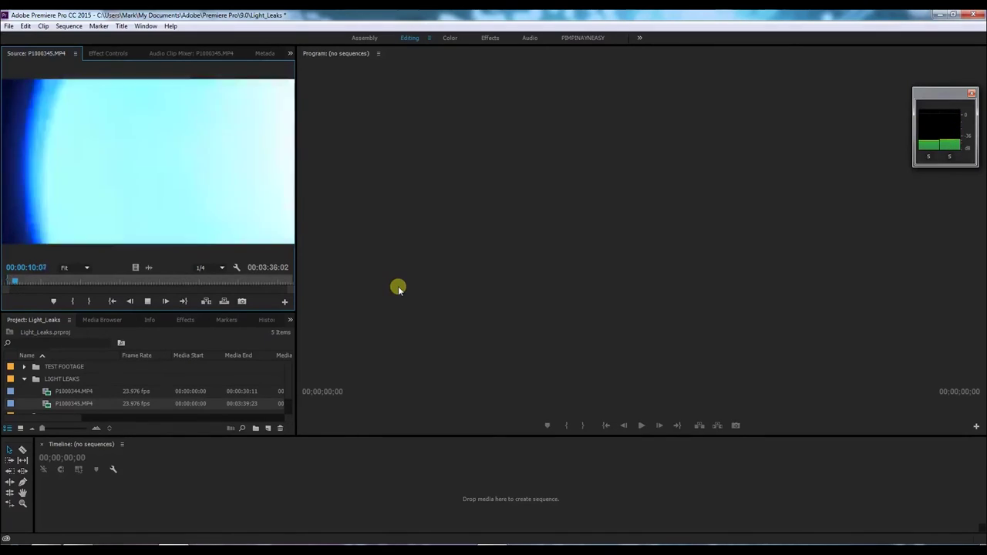
{"action": "key", "text": "space"}
{"action": "key", "text": "space"}
{"action": "key", "text": "o"}
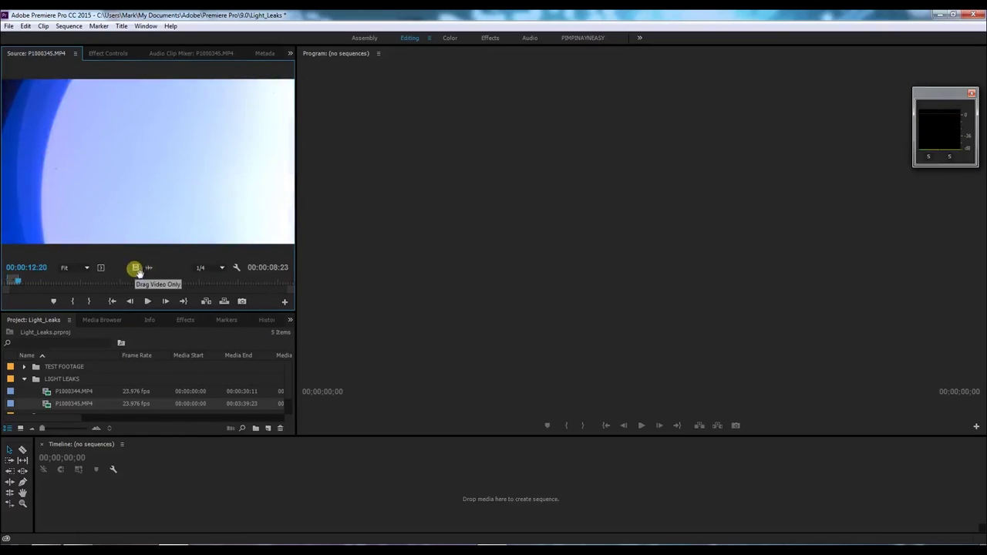
- Create a new sequence named Sequence 01 with the preselected preset
{"action": "left_click", "coordinate": [25, 26]}
{"action": "mouse_move", "coordinate": [9, 26]}
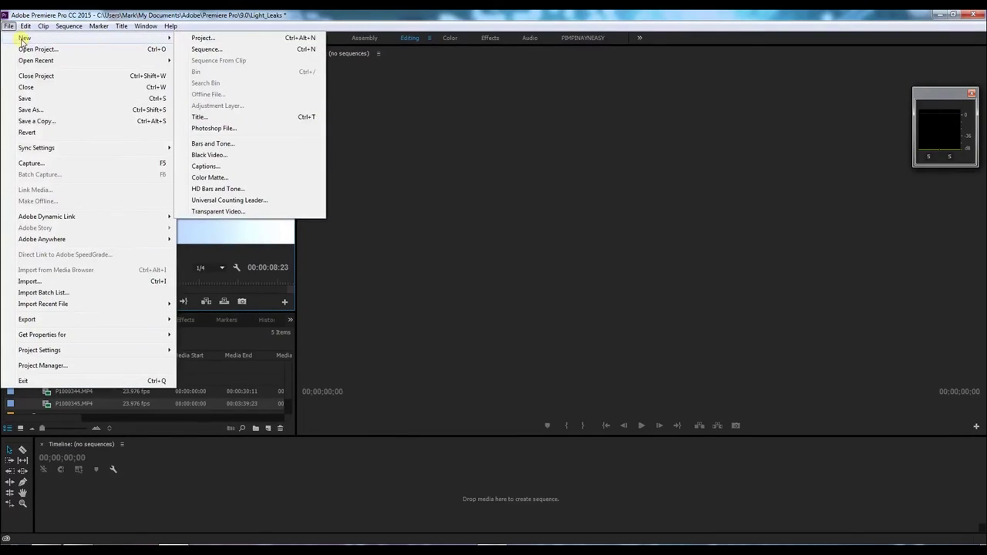
{"action": "left_click", "coordinate": [205, 49]}
{"action": "left_click", "coordinate": [584, 450]}
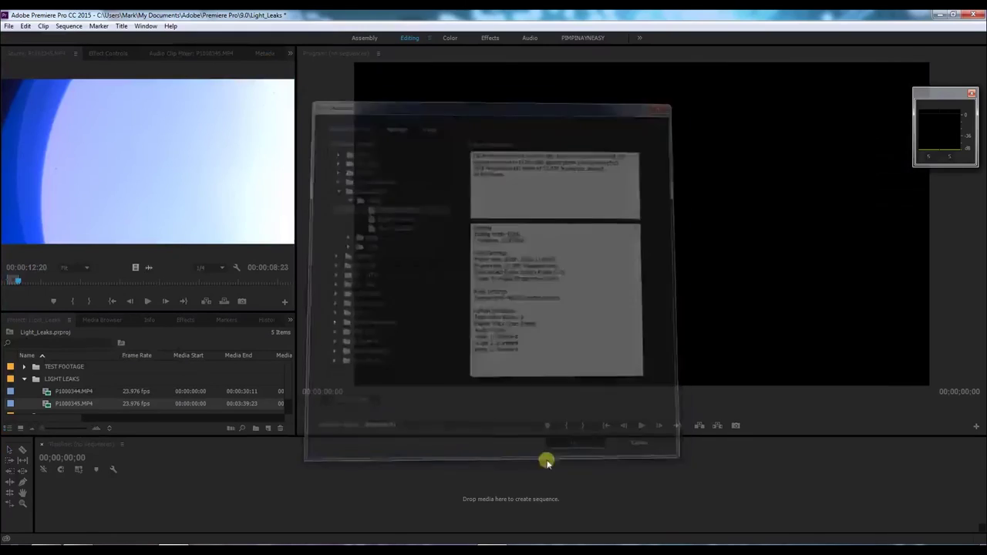
- Add only the video of the marked light leak section to the start of the sequence and move it up to track V2
{"action": "left_click_drag", "start_coordinate": [146, 272], "coordinate": [117, 487]}
{"action": "left_click", "coordinate": [507, 300]}
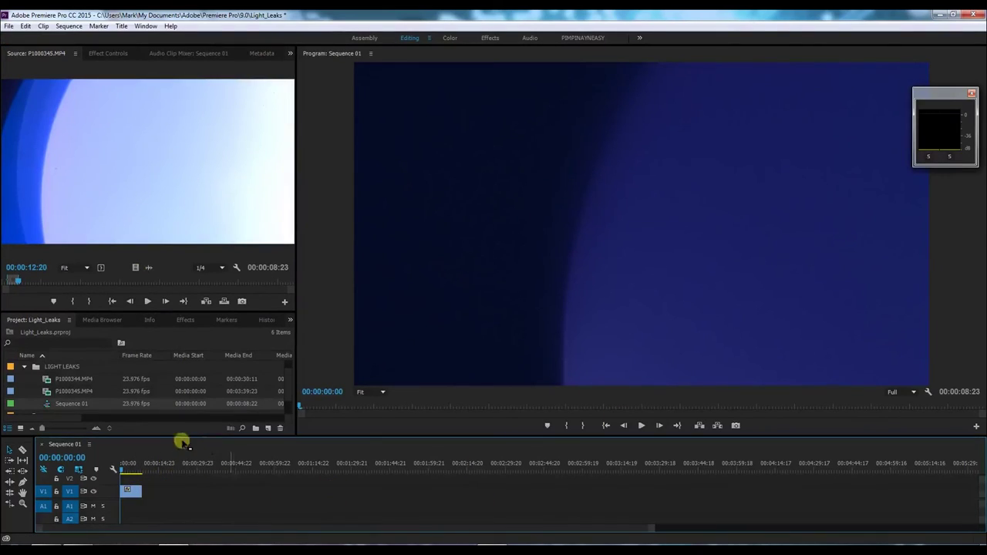
{"action": "left_click_drag", "start_coordinate": [160, 436], "coordinate": [154, 337]}
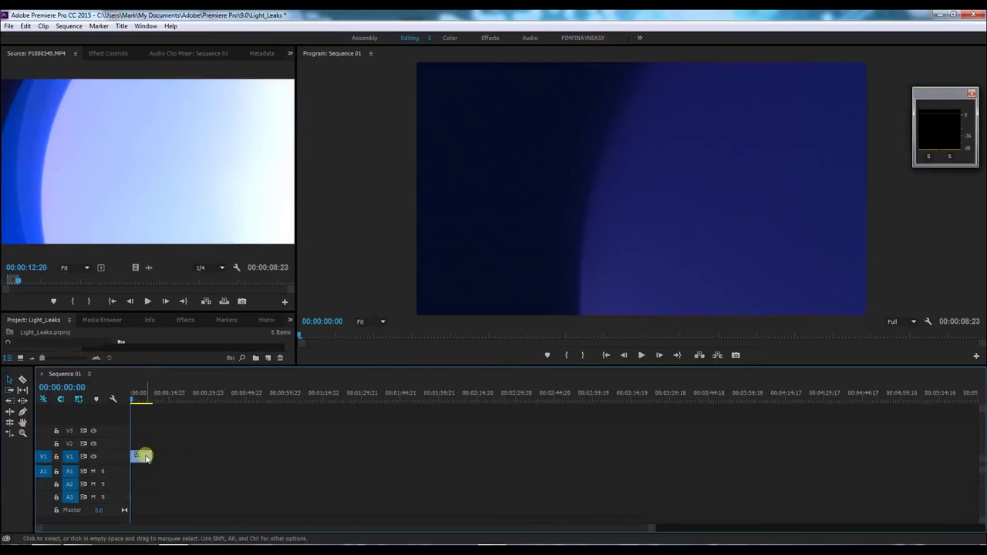
{"action": "left_click_drag", "start_coordinate": [146, 458], "coordinate": [166, 444]}
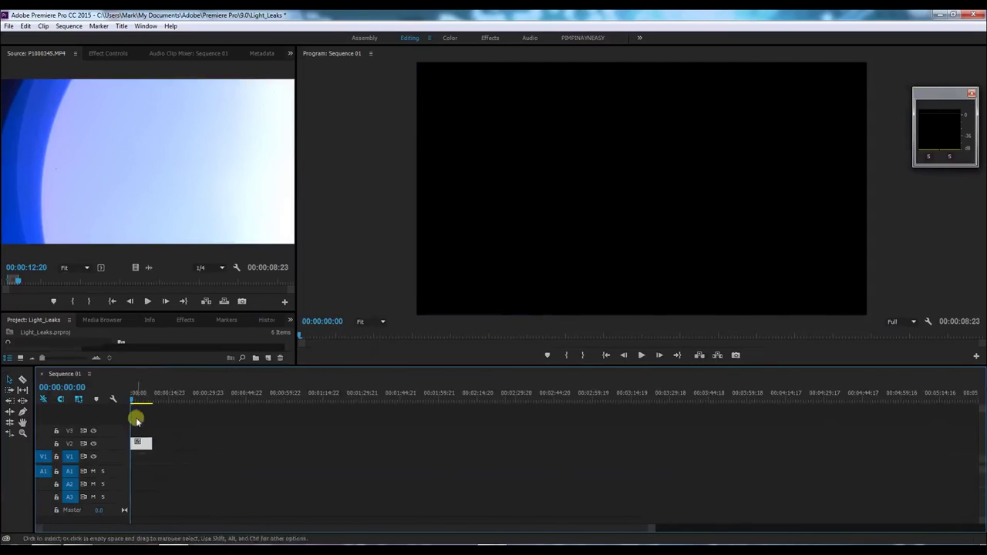
{"action": "left_click", "coordinate": [138, 395]}
{"action": "left_click_drag", "start_coordinate": [139, 400], "coordinate": [106, 395]}
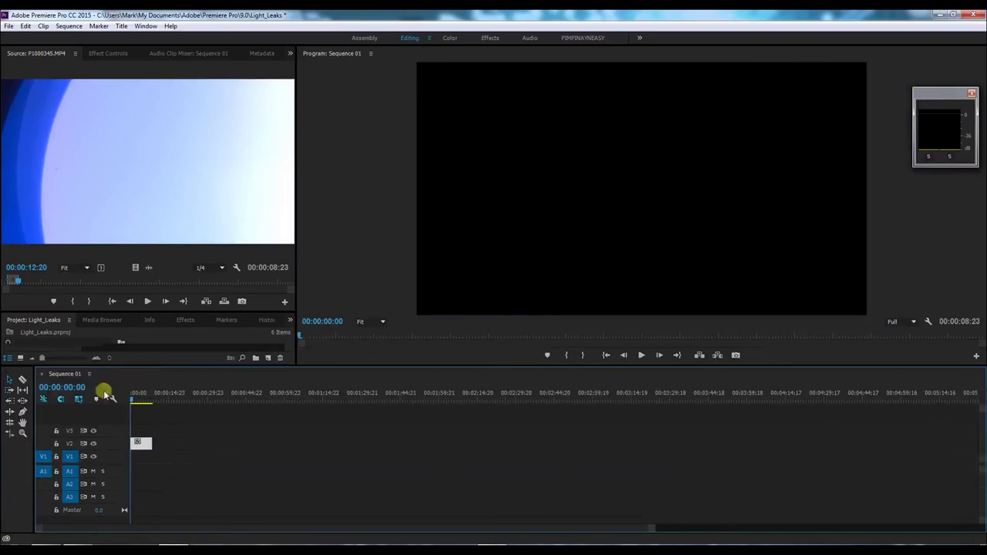
- Open P1250101.MOV from the TEST FOOTAGE bin in the Source monitor and enlarge the monitor
{"action": "left_click_drag", "start_coordinate": [206, 310], "coordinate": [209, 207]}
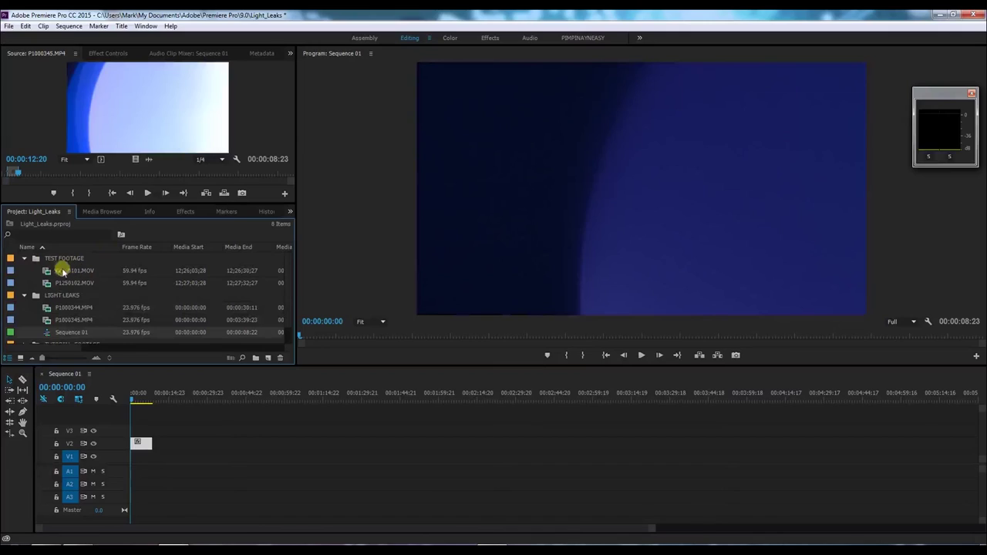
{"action": "double_click", "coordinate": [47, 271]}
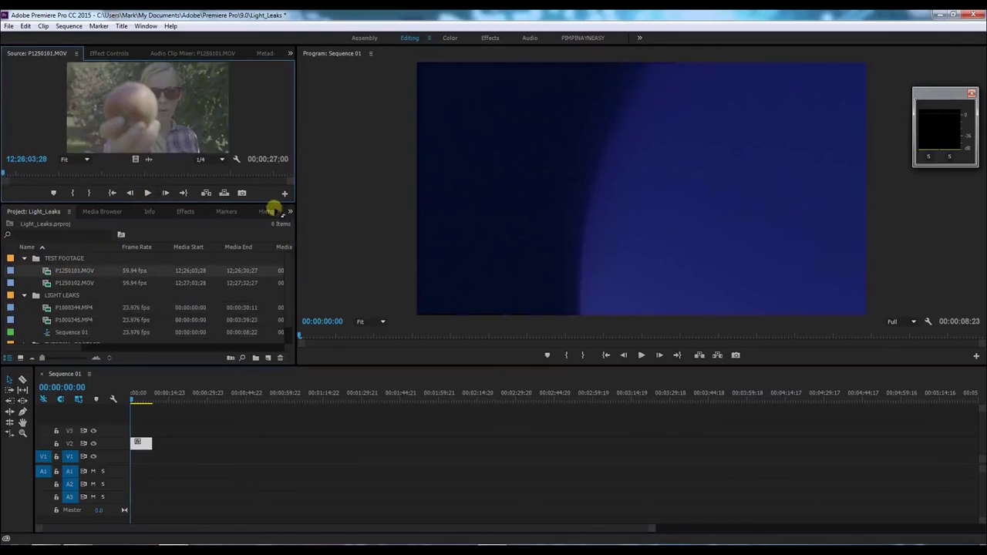
{"action": "left_click_drag", "start_coordinate": [276, 202], "coordinate": [286, 231]}
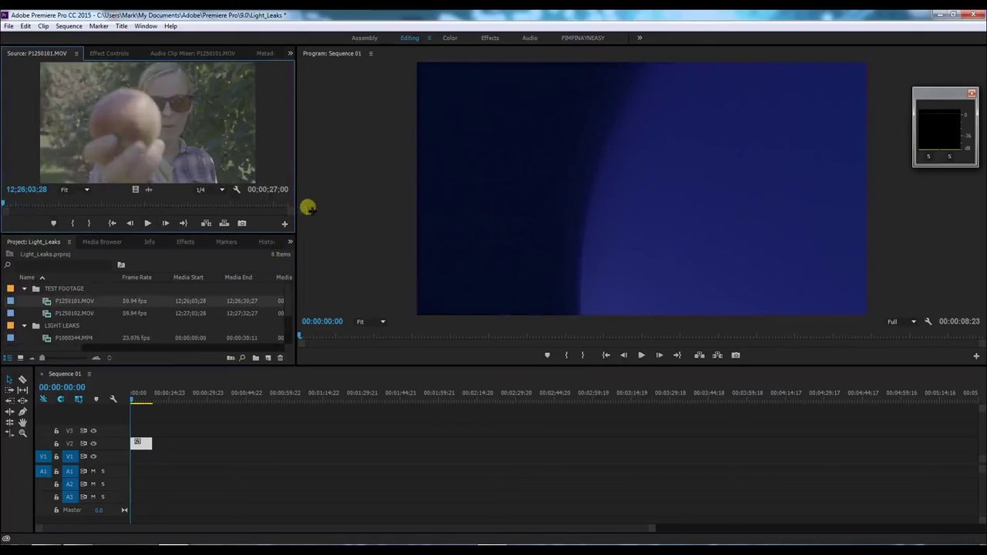
{"action": "left_click_drag", "start_coordinate": [308, 207], "coordinate": [421, 209]}
- Mark P1250101.MOV from 12;26;04;56 to about 12;26;15 and place only its video at the start of track V1
{"action": "left_click_drag", "start_coordinate": [335, 236], "coordinate": [110, 328]}
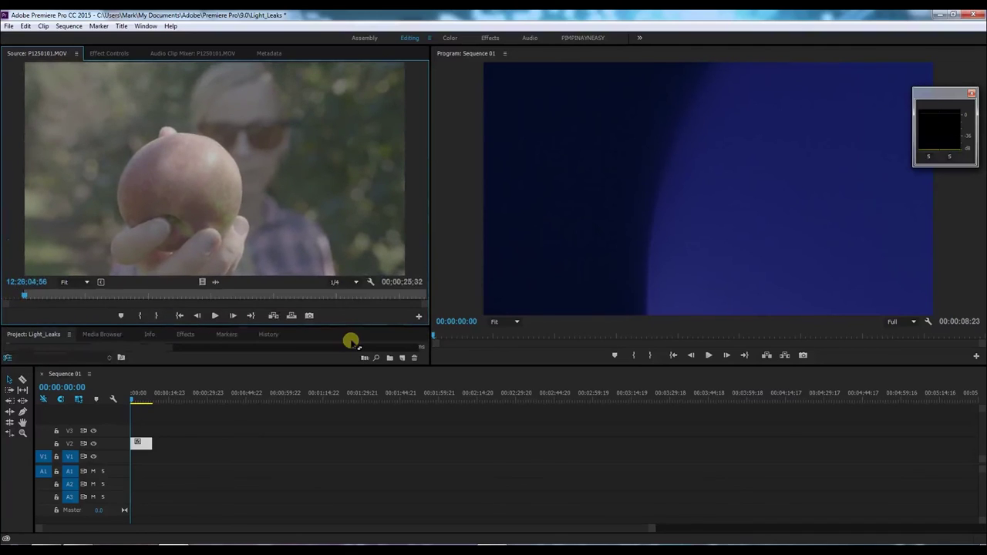
{"action": "key", "text": "space"}
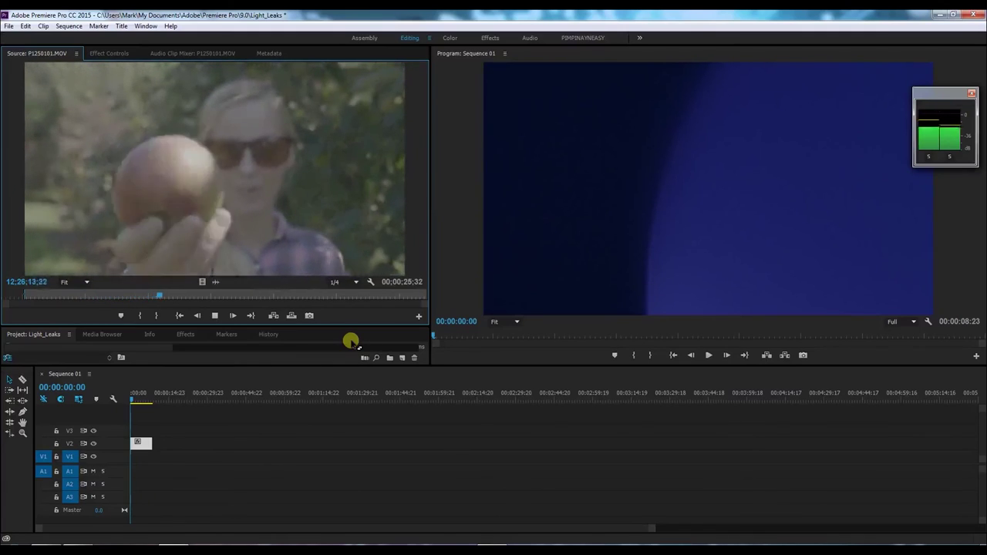
{"action": "key", "text": "space"}
{"action": "key", "text": "o"}
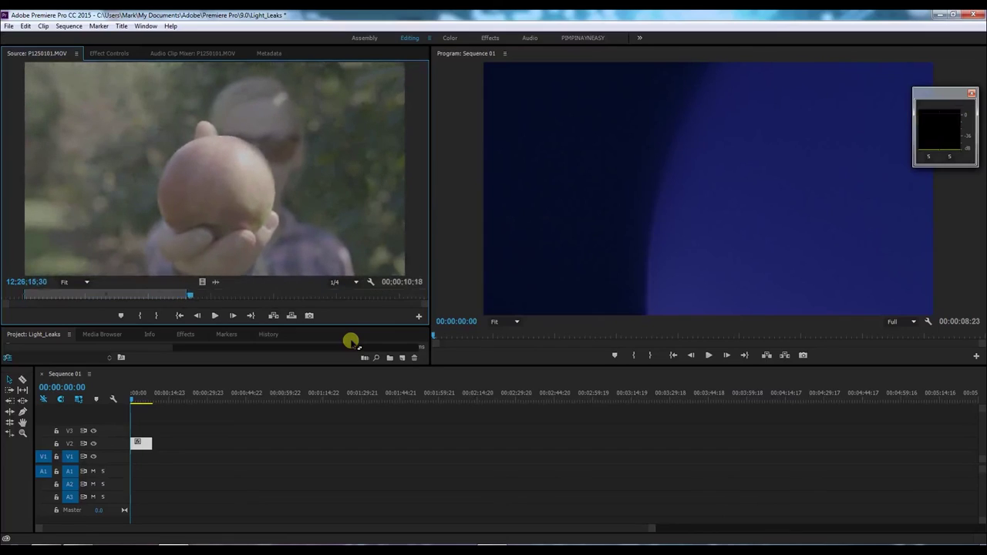
{"action": "left_click_drag", "start_coordinate": [202, 282], "coordinate": [124, 461]}
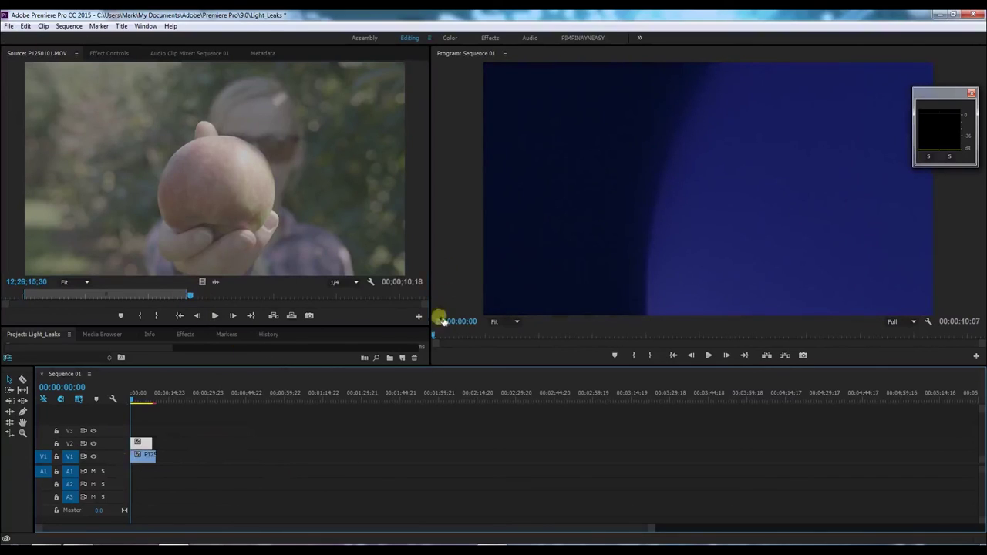
- Open P1250102.MOV from the TEST FOOTAGE bin in the Source monitor at a large preview size
{"action": "left_click_drag", "start_coordinate": [285, 328], "coordinate": [275, 159]}
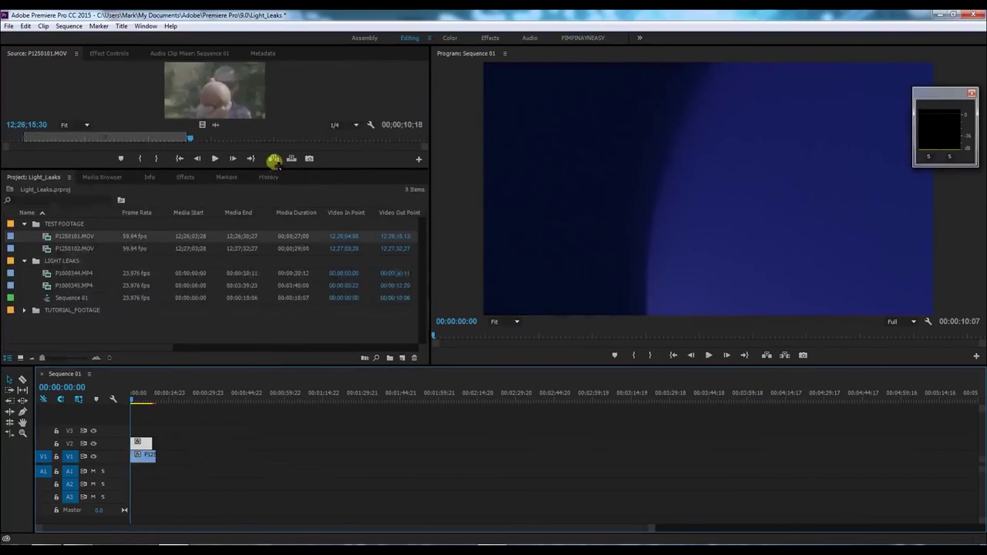
{"action": "double_click", "coordinate": [93, 235]}
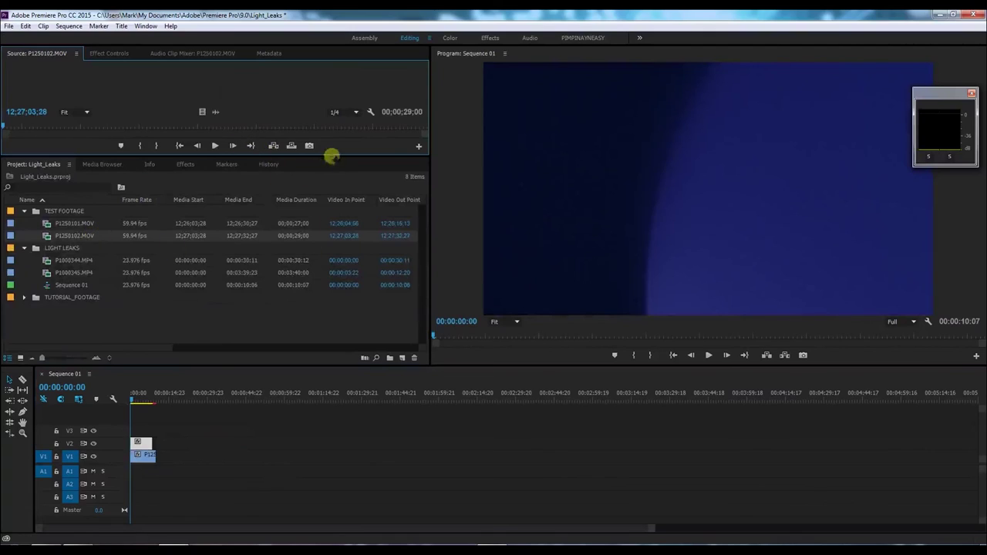
{"action": "left_click_drag", "start_coordinate": [336, 157], "coordinate": [404, 324]}
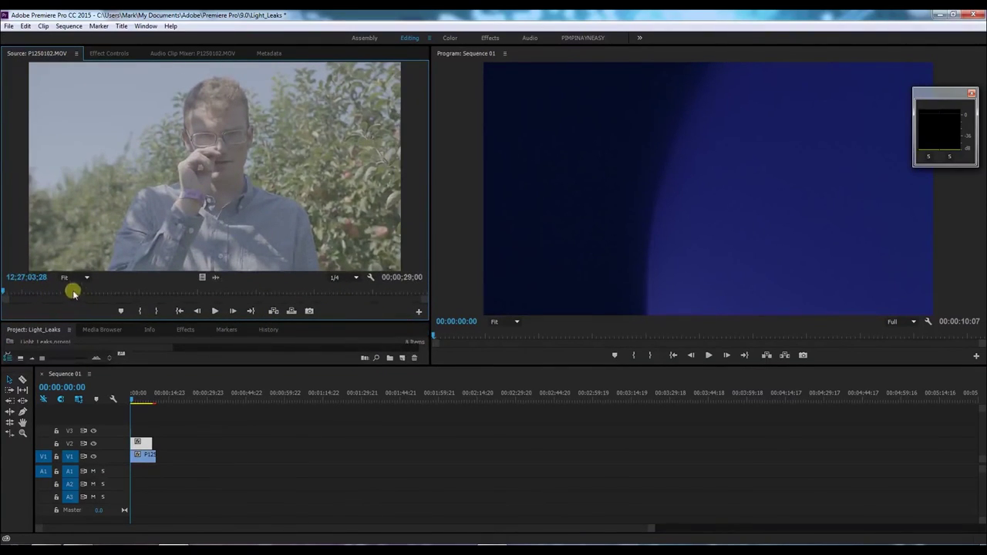
- Mark P1250102.MOV from 12;27;08;17 to about 12;27;18 and place only its video directly after the first clip on V1
{"action": "left_click_drag", "start_coordinate": [96, 295], "coordinate": [78, 294]}
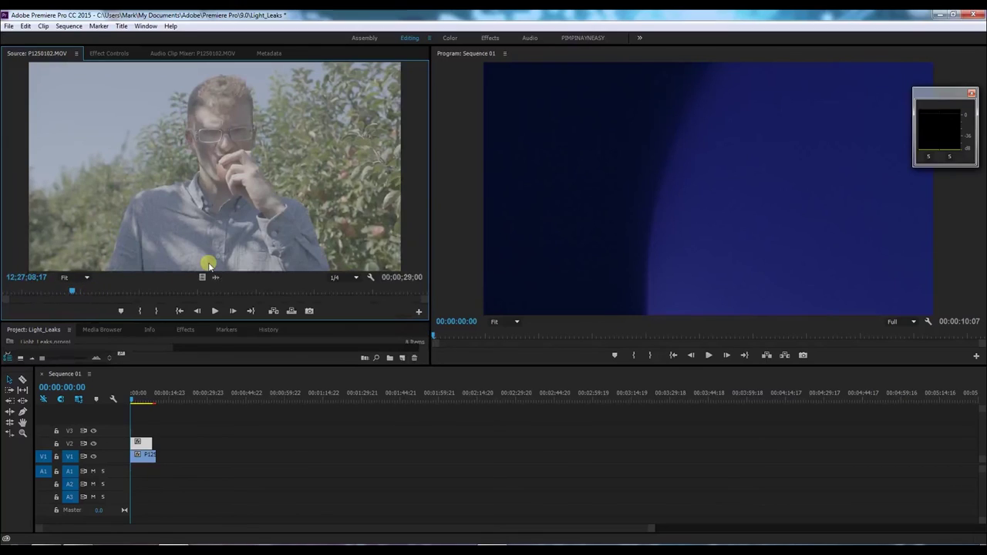
{"action": "key", "text": "space"}
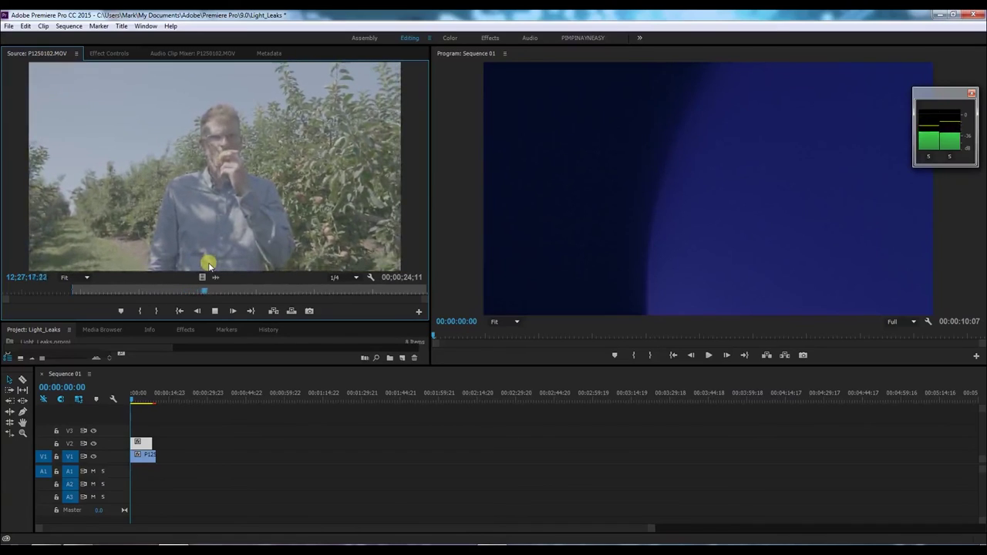
{"action": "key", "text": "o"}
{"action": "key", "text": "space"}
{"action": "key", "text": "space"}
{"action": "key", "text": "space"}
{"action": "left_click_drag", "start_coordinate": [202, 279], "coordinate": [158, 456]}
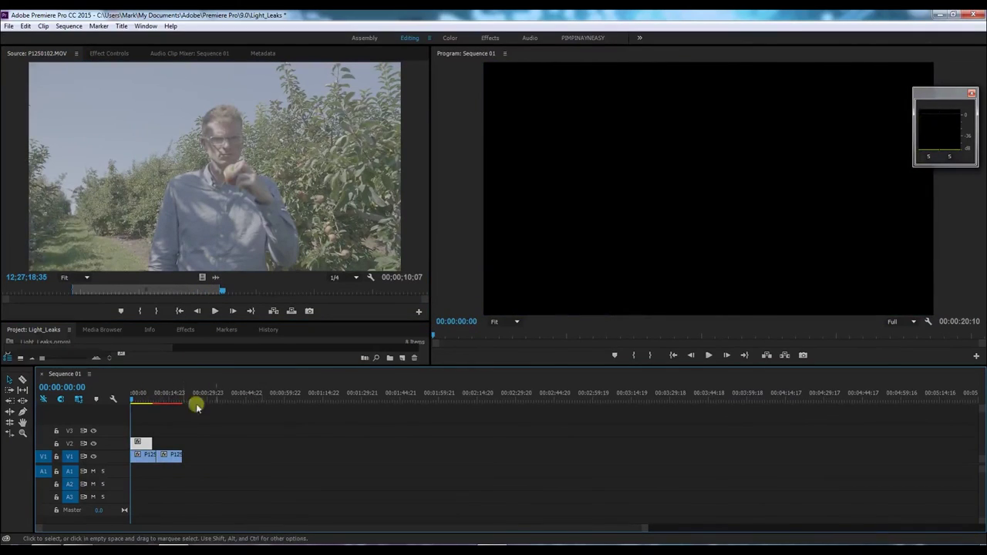
{"action": "left_click", "coordinate": [137, 393]}
{"action": "key", "text": "space"}
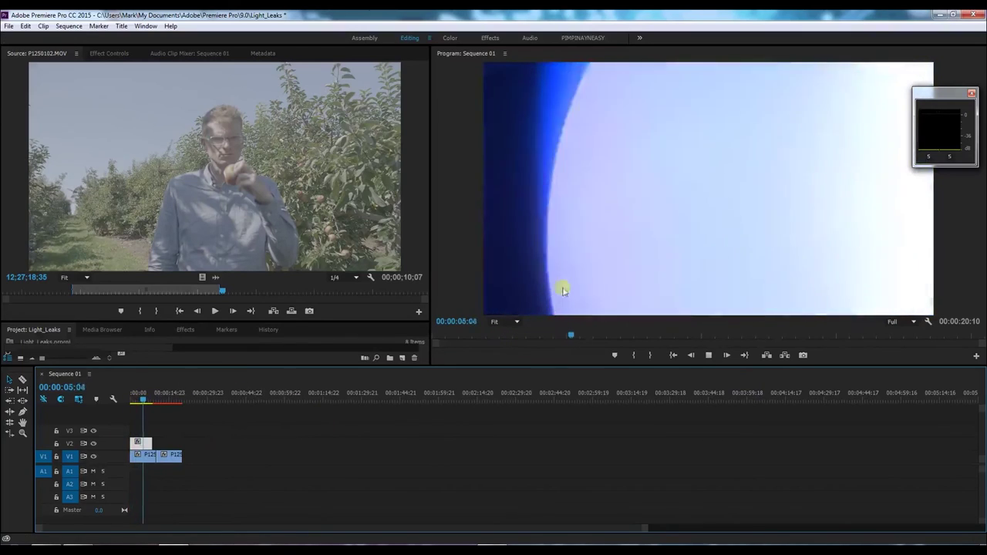
{"action": "key", "text": "space"}
{"action": "left_click_drag", "start_coordinate": [148, 402], "coordinate": [87, 401]}
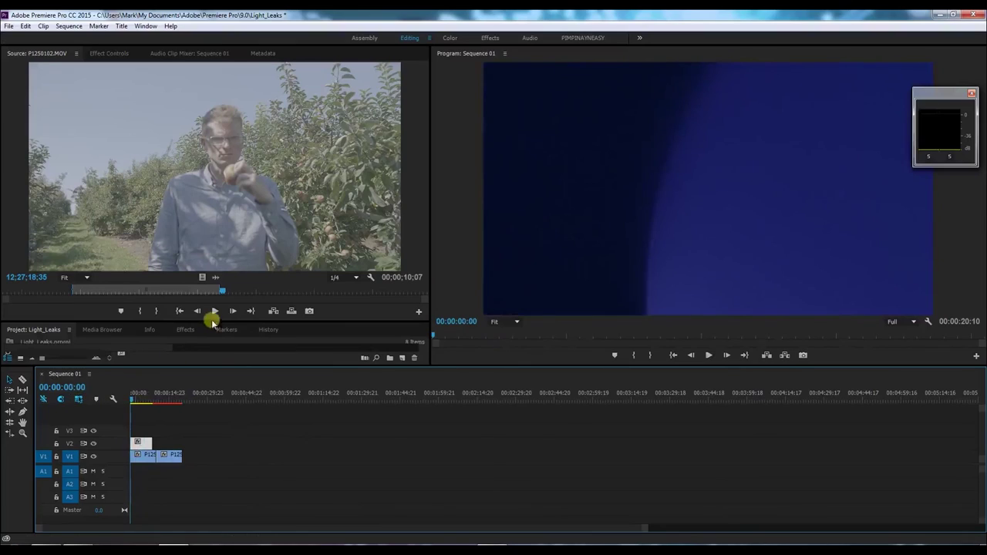
- Find the Luma Key effect and apply it to the light leak clip on track V2
{"action": "left_click_drag", "start_coordinate": [234, 319], "coordinate": [249, 161]}
{"action": "left_click", "coordinate": [199, 171]}
{"action": "left_click", "coordinate": [44, 184]}
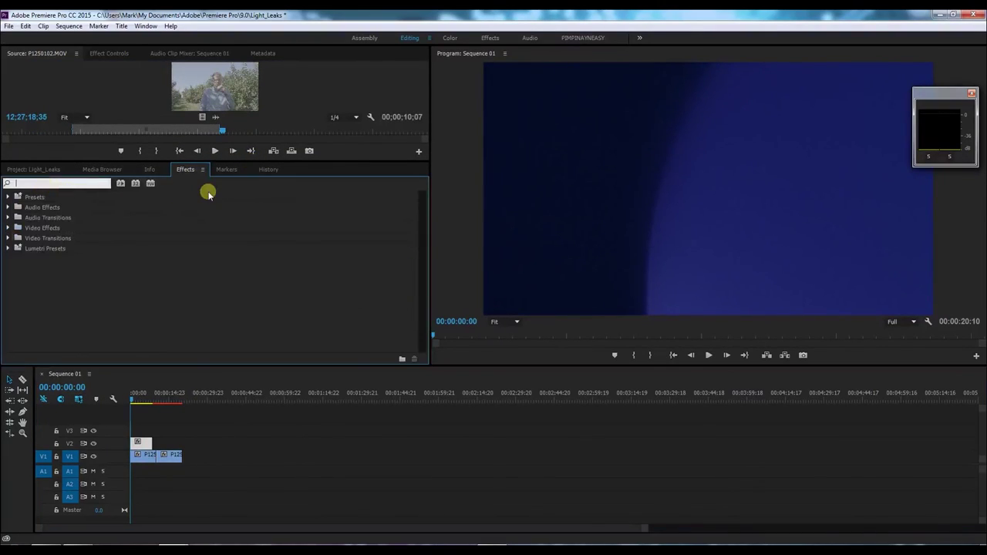
{"action": "type", "text": "luma key"}
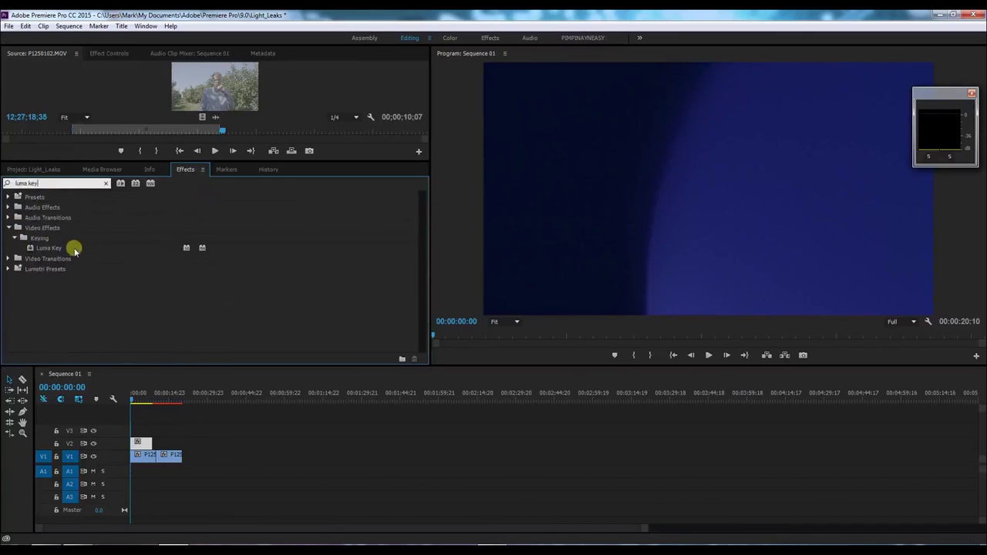
{"action": "left_click_drag", "start_coordinate": [74, 251], "coordinate": [142, 459]}
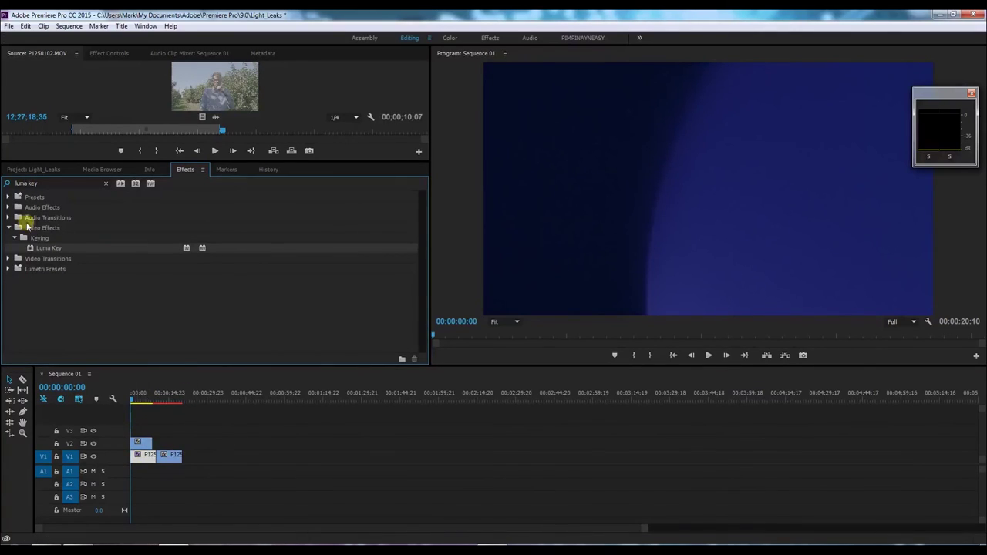
{"action": "left_click_drag", "start_coordinate": [128, 268], "coordinate": [143, 444]}
{"action": "left_click", "coordinate": [139, 397]}
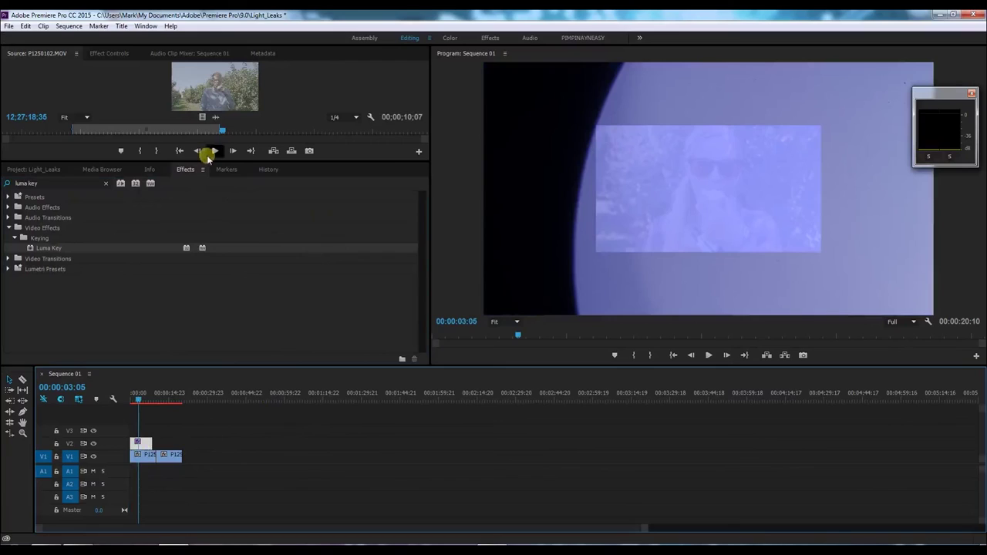
- Set both test clips on track V1 to the sequence's frame size
{"action": "left_click_drag", "start_coordinate": [210, 157], "coordinate": [232, 253]}
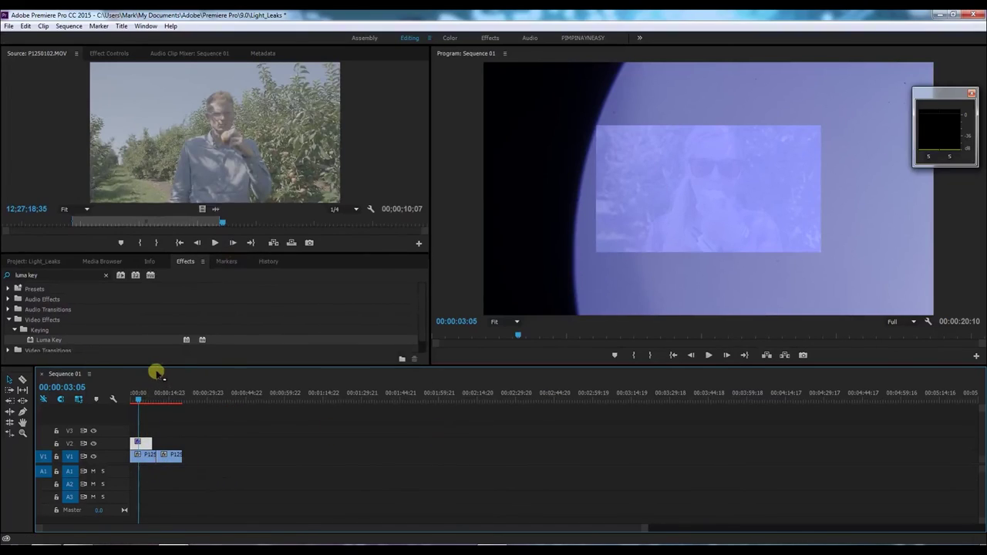
{"action": "left_click_drag", "start_coordinate": [224, 477], "coordinate": [152, 458]}
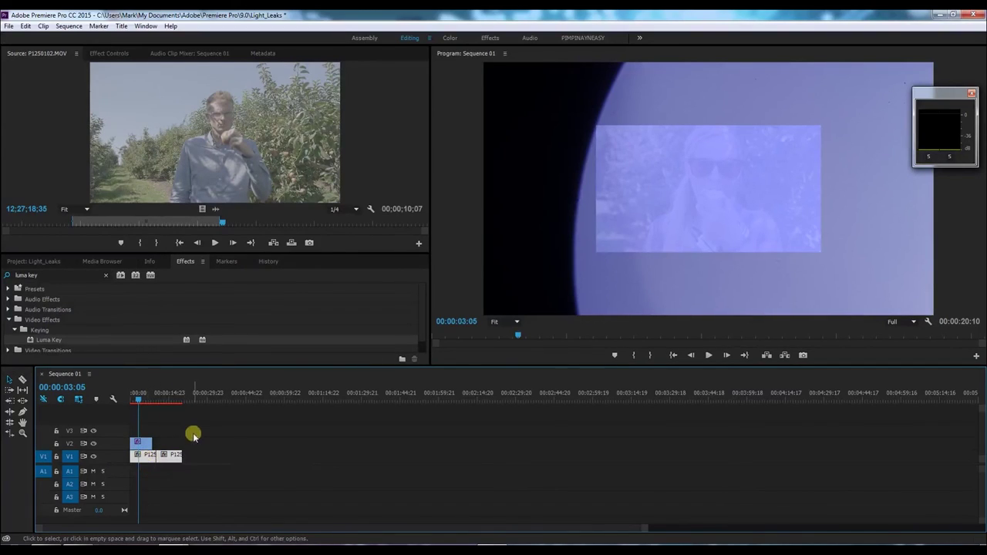
{"action": "left_click", "coordinate": [214, 458]}
{"action": "left_click_drag", "start_coordinate": [214, 461], "coordinate": [142, 448]}
{"action": "right_click", "coordinate": [149, 461]}
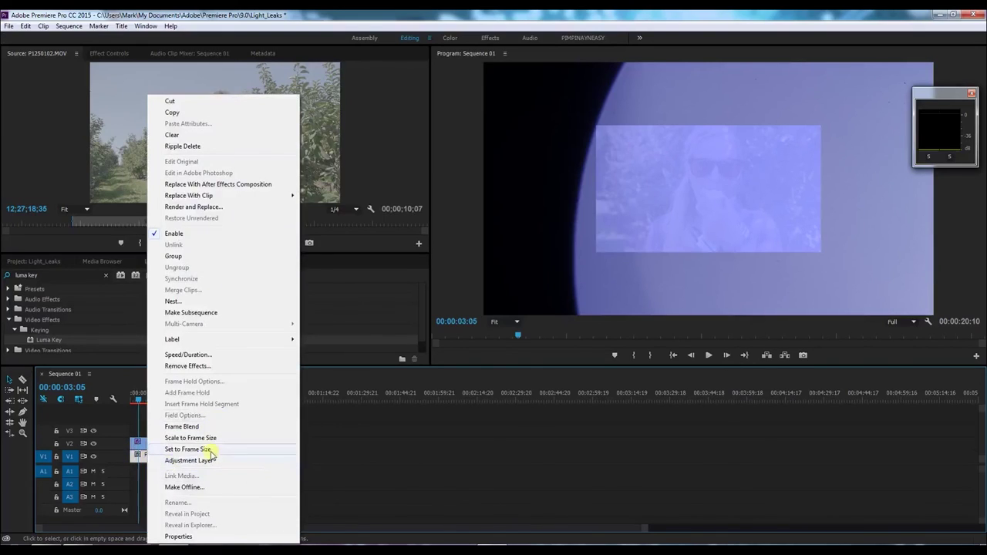
{"action": "left_click", "coordinate": [212, 449]}
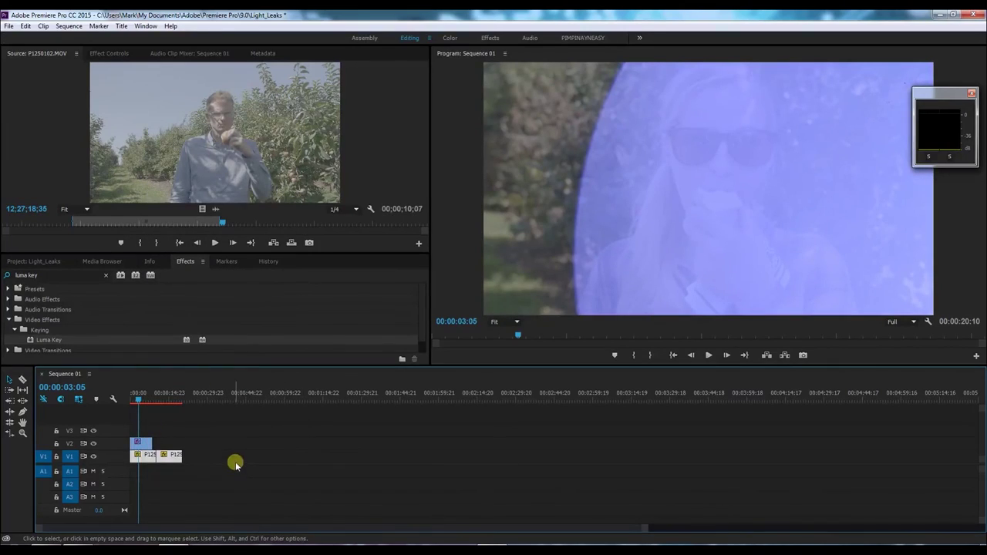
{"action": "left_click", "coordinate": [236, 462]}
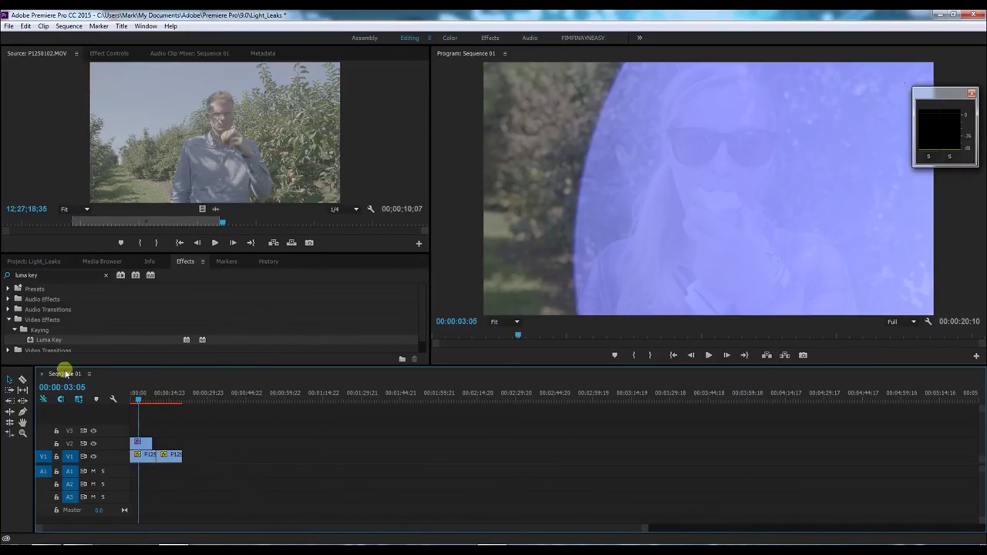
- Set the opacity of the light leak clip on V2 to 40% with a keyframe at 00:00:05:00
{"action": "left_click_drag", "start_coordinate": [139, 396], "coordinate": [103, 397]}
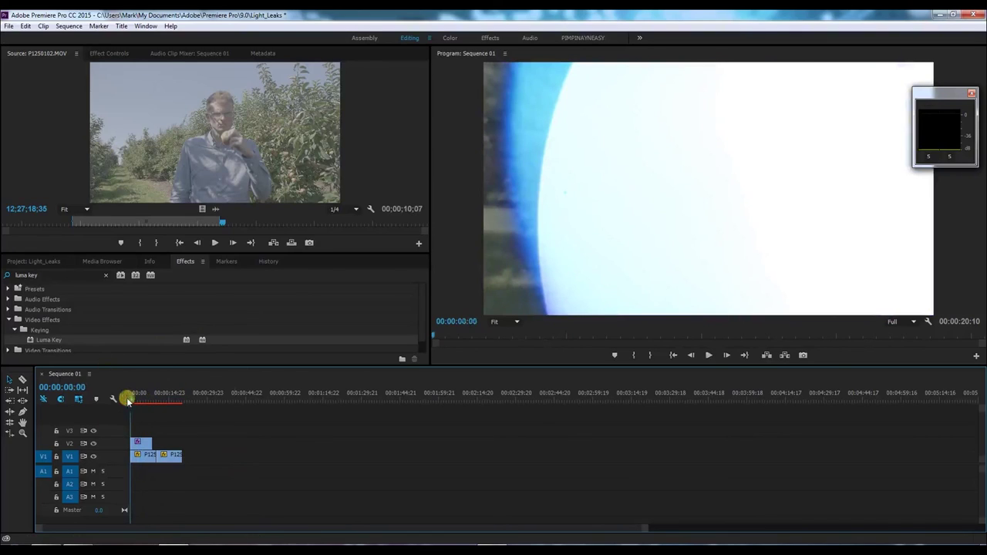
{"action": "mouse_move", "coordinate": [115, 403]}
{"action": "left_mouse_down"}
{"action": "mouse_move", "coordinate": [152, 405]}
{"action": "mouse_move", "coordinate": [115, 404]}
{"action": "mouse_move", "coordinate": [141, 414]}
{"action": "mouse_move", "coordinate": [115, 416]}
{"action": "left_mouse_up"}
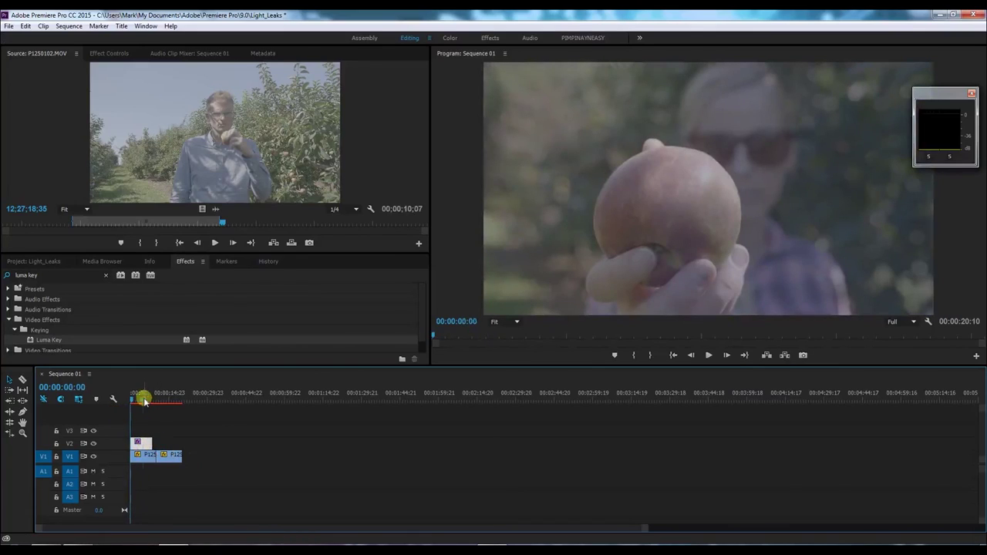
{"action": "left_click", "coordinate": [142, 398]}
{"action": "left_click", "coordinate": [108, 54]}
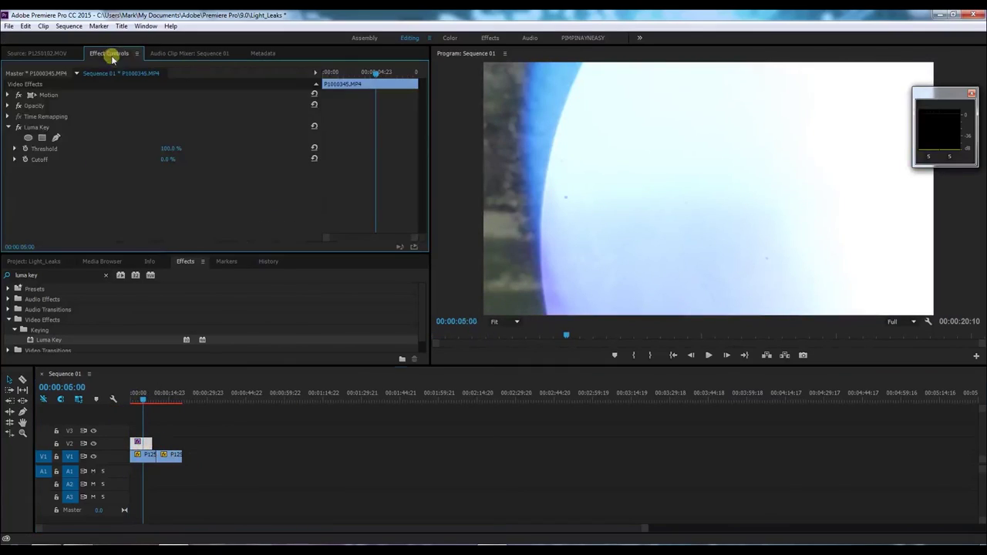
{"action": "left_click", "coordinate": [7, 106]}
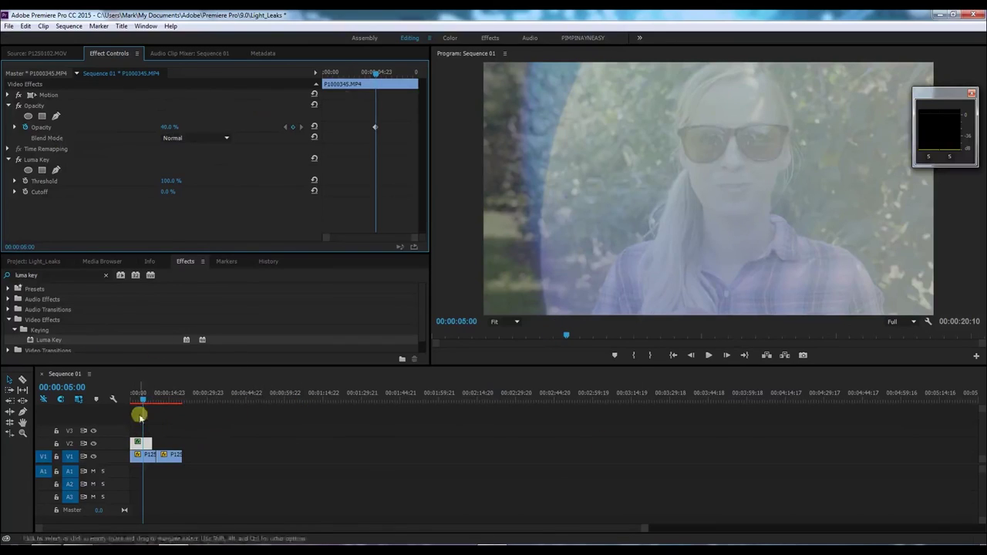
- Try a 1/8 playback resolution in the Program monitor and play the sequence from the start
{"action": "left_click_drag", "start_coordinate": [144, 399], "coordinate": [132, 399]}
{"action": "key", "text": "space"}
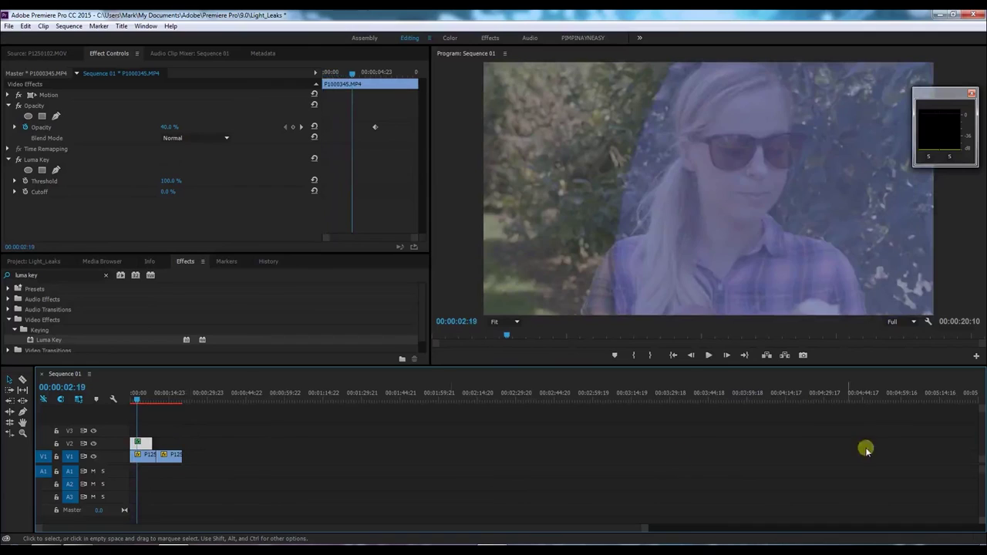
{"action": "left_click", "coordinate": [915, 322]}
{"action": "left_click", "coordinate": [905, 367]}
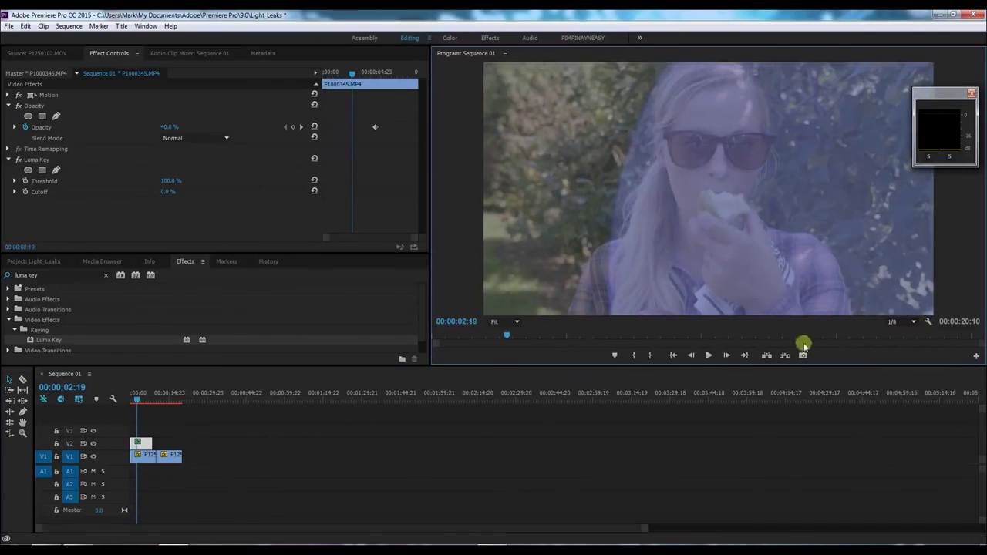
{"action": "left_click_drag", "start_coordinate": [137, 399], "coordinate": [130, 399]}
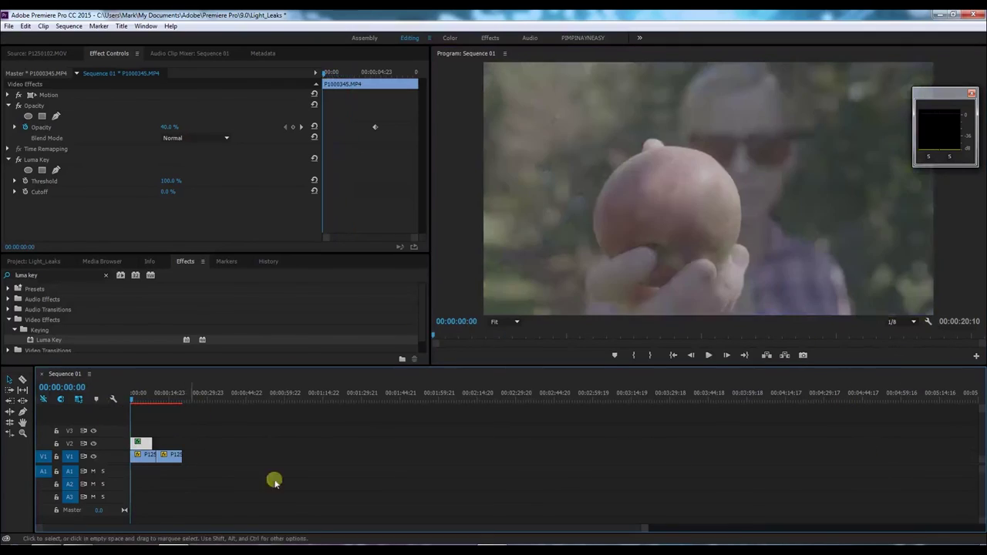
{"action": "key", "text": "space"}
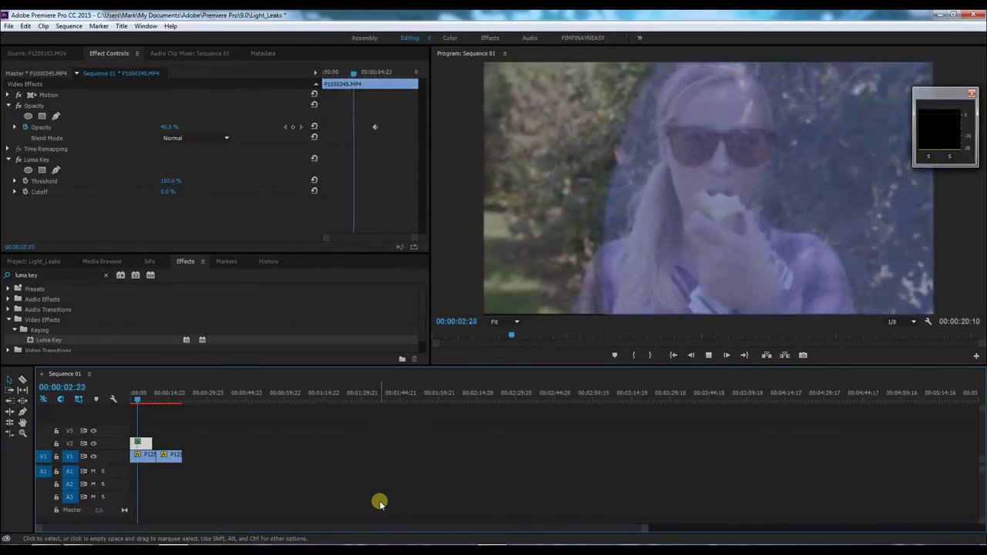
{"action": "key", "text": "space"}
- Set the Program monitor's playback resolution to 1/2 and play the sequence from its start into the second clip
{"action": "left_click", "coordinate": [914, 322]}
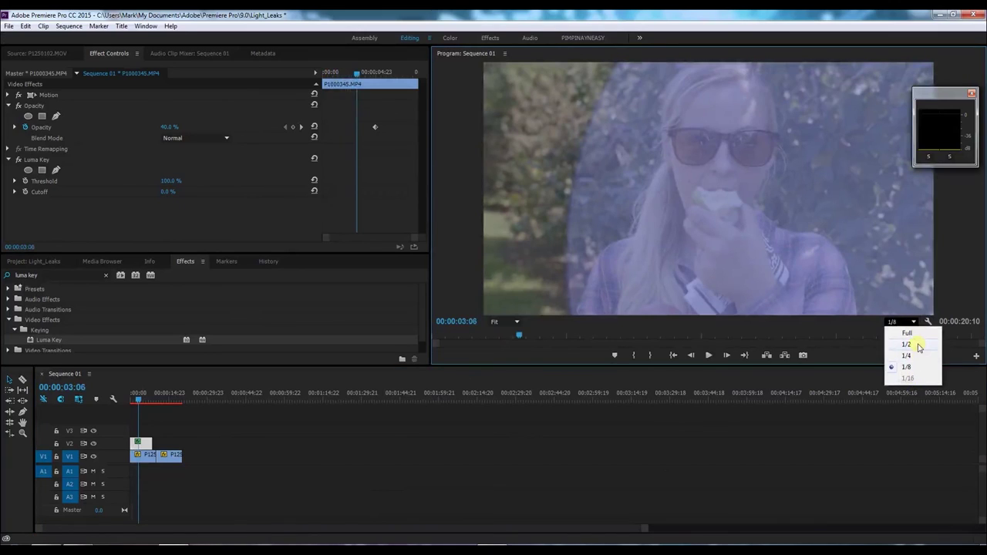
{"action": "left_click", "coordinate": [917, 347]}
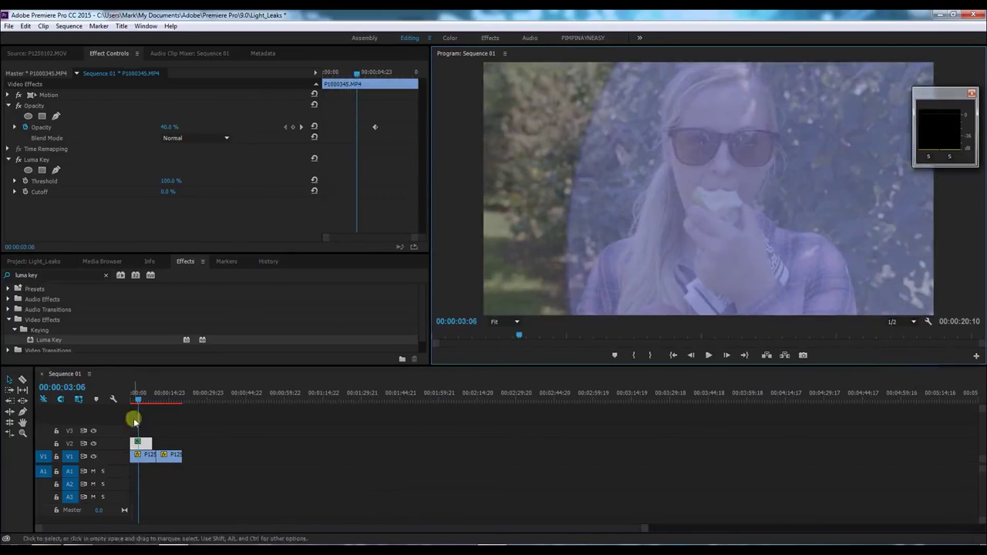
{"action": "left_click_drag", "start_coordinate": [136, 401], "coordinate": [114, 406]}
{"action": "key", "text": "space"}
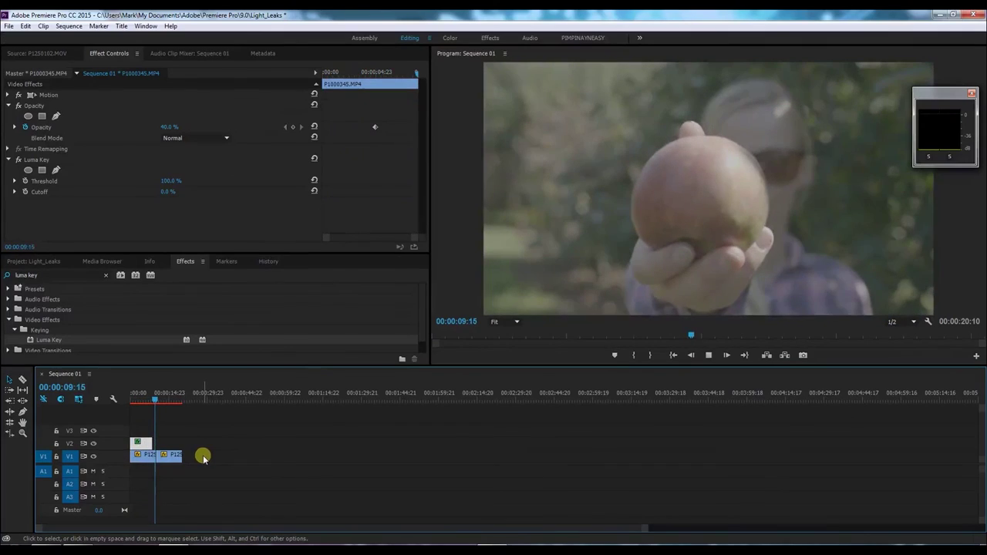
{"action": "key", "text": "space"}
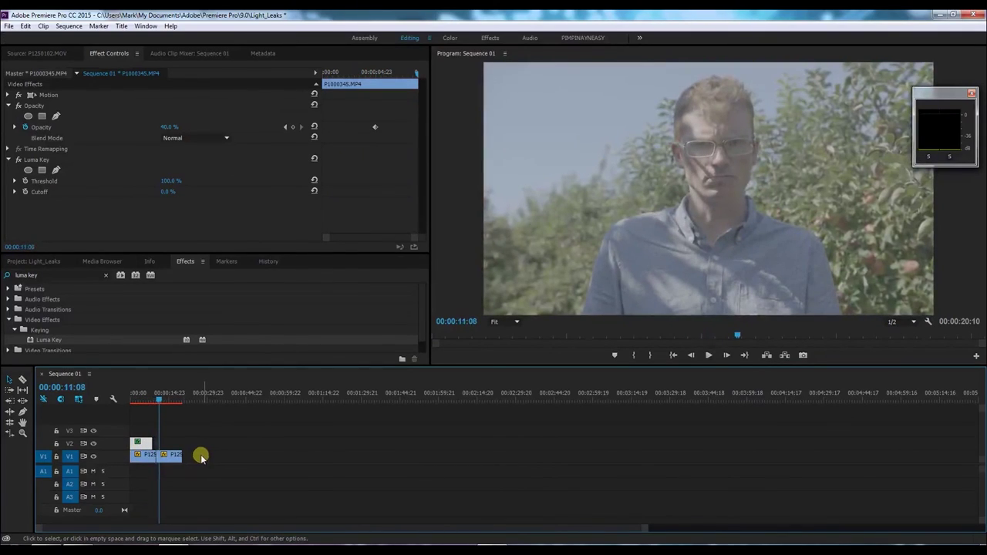
- Open P1000345.MP4 from the LIGHT LEAKS bin in the Source monitor
{"action": "left_click", "coordinate": [34, 53]}
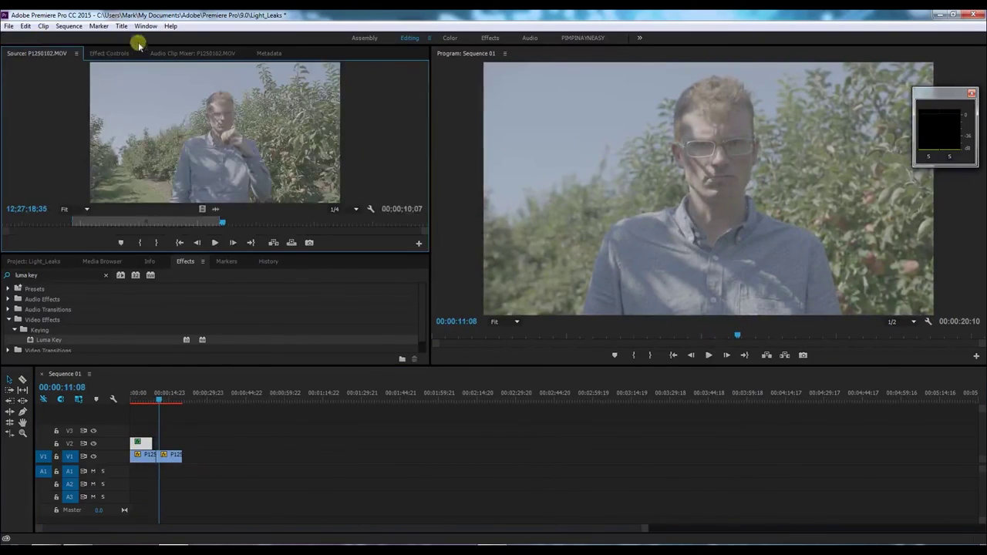
{"action": "left_click", "coordinate": [110, 53]}
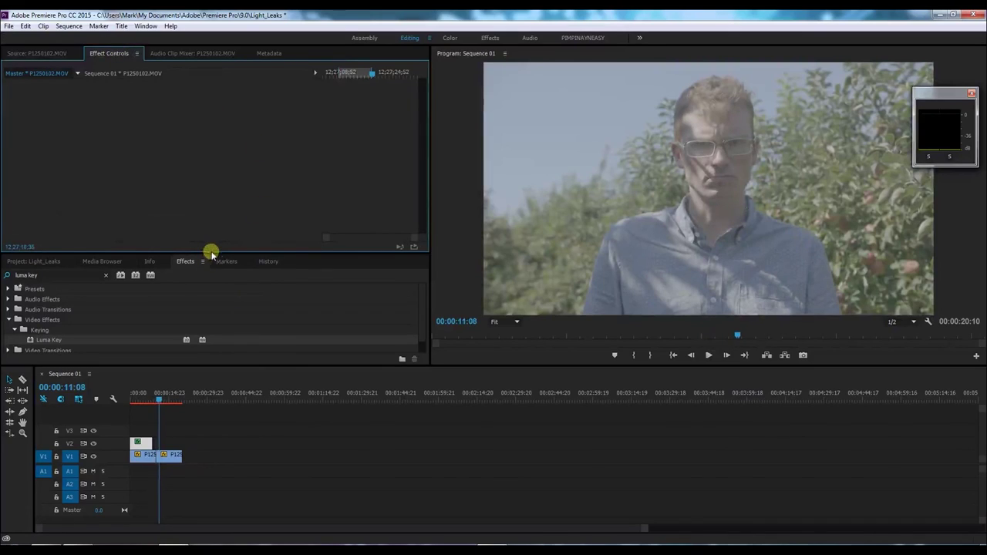
{"action": "left_click_drag", "start_coordinate": [210, 254], "coordinate": [226, 186]}
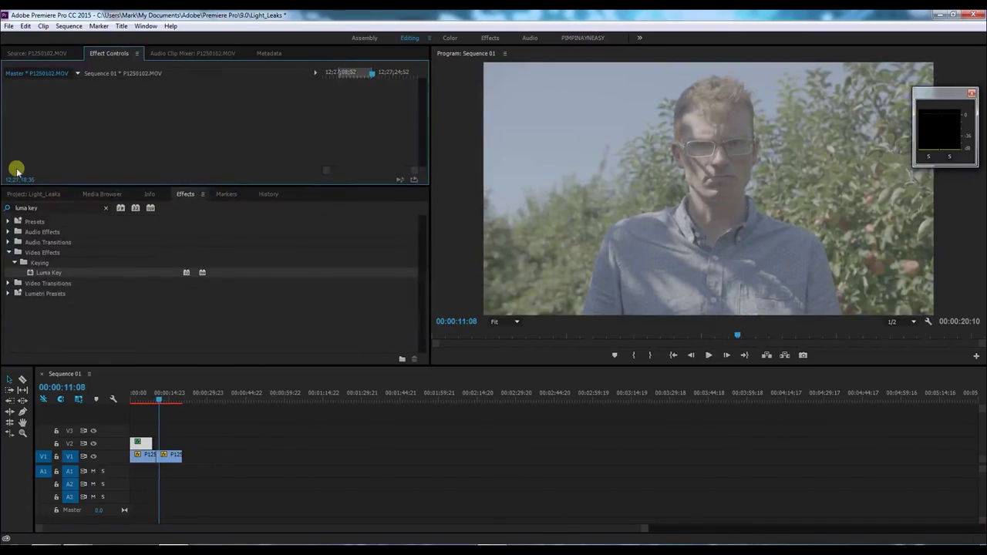
{"action": "left_click", "coordinate": [36, 194]}
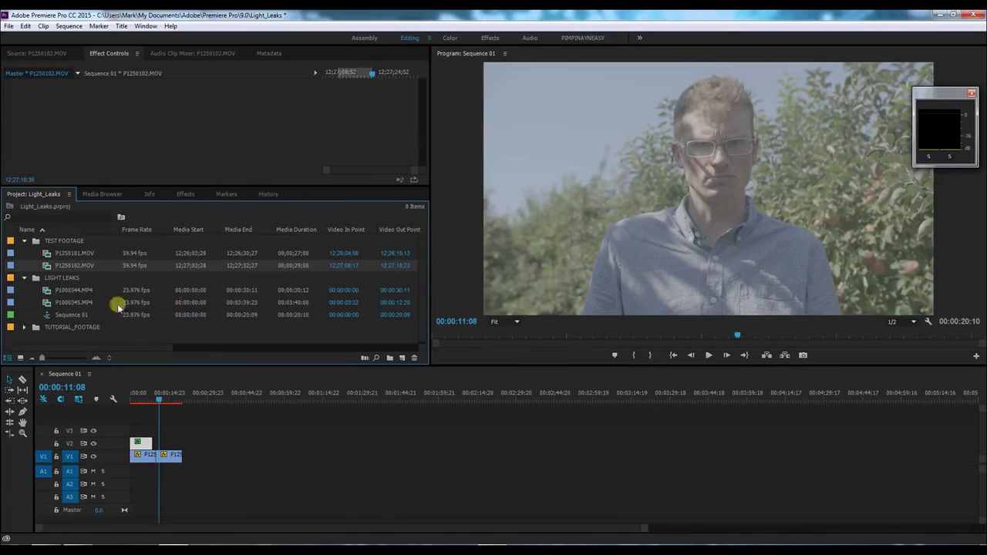
{"action": "left_click", "coordinate": [86, 303]}
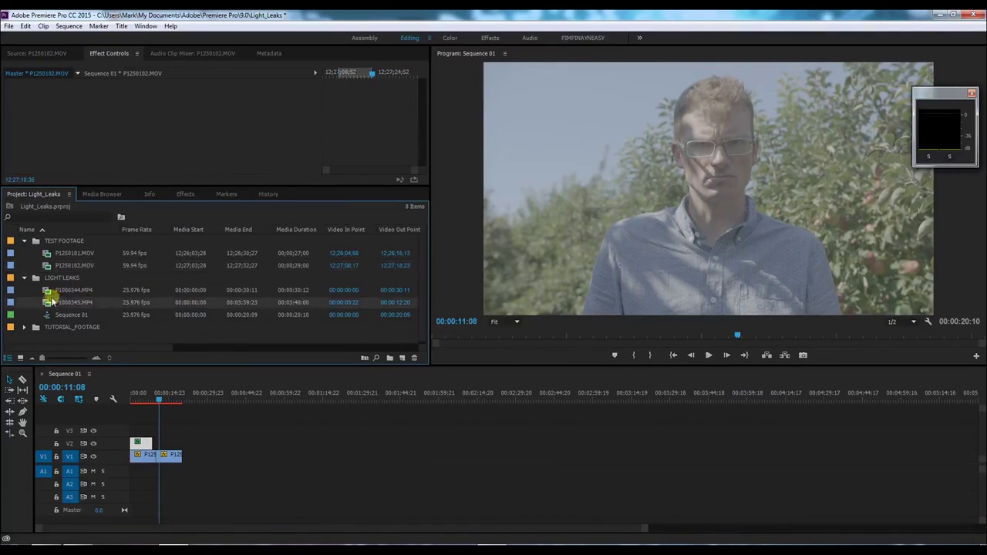
{"action": "double_click", "coordinate": [47, 303]}
- Mark P1000345.MP4 from 00:01:28:00 to 00:01:33:07 and place only its video on V2 at 00:00:11:08, above the second test clip
{"action": "left_click_drag", "start_coordinate": [25, 156], "coordinate": [336, 153]}
{"action": "left_click_drag", "start_coordinate": [270, 154], "coordinate": [175, 161]}
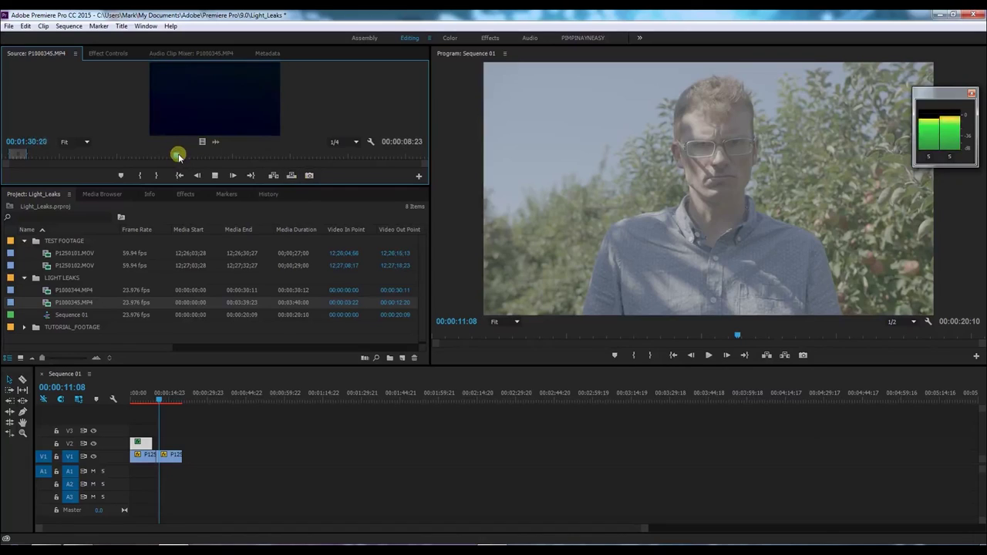
{"action": "key", "text": "space"}
{"action": "left_click_drag", "start_coordinate": [176, 156], "coordinate": [165, 155]}
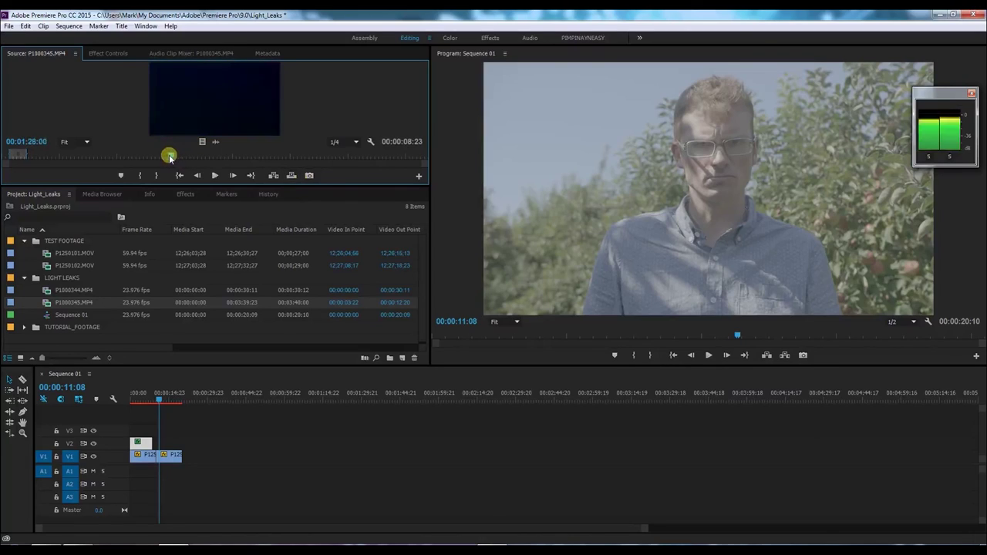
{"action": "key", "text": "i"}
{"action": "key", "text": "space"}
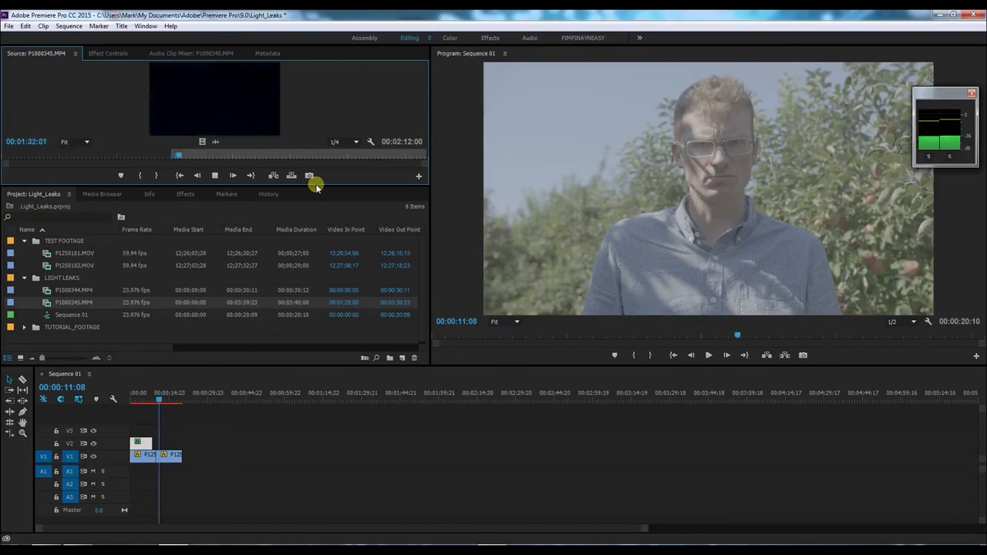
{"action": "key", "text": "o"}
{"action": "key", "text": "space"}
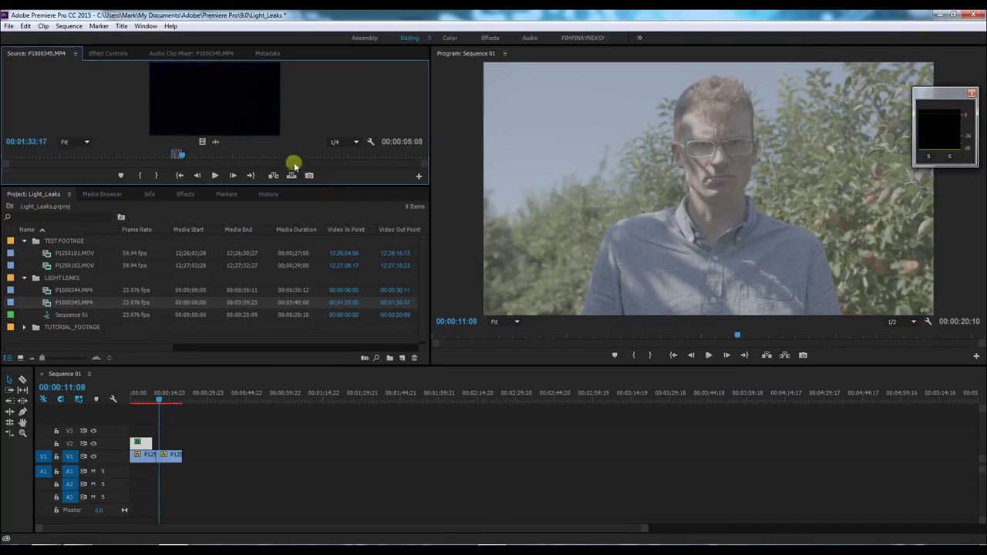
{"action": "left_click_drag", "start_coordinate": [202, 142], "coordinate": [167, 454]}
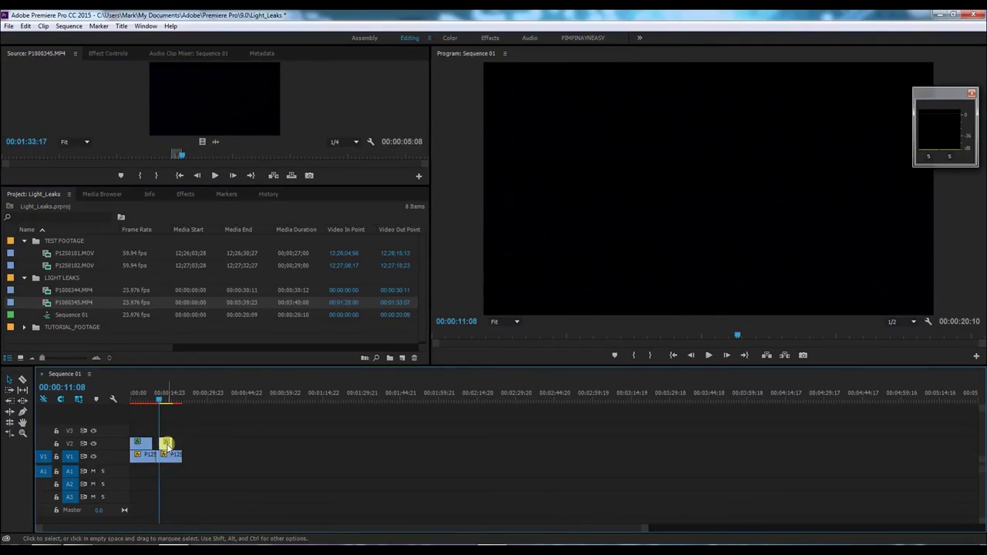
{"action": "left_click", "coordinate": [167, 445]}
{"action": "left_click", "coordinate": [219, 457]}
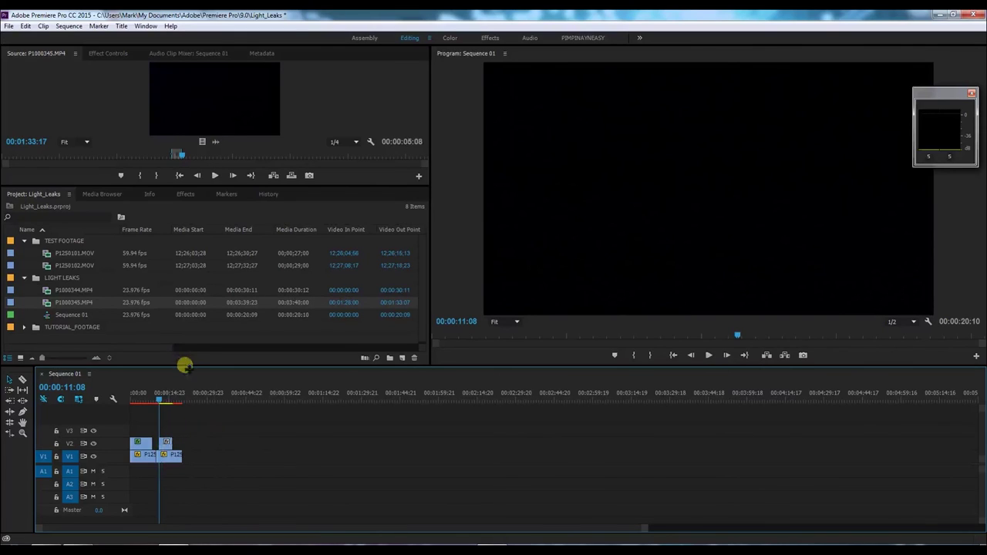
- Slow the new light leak clip on V2 to 50% speed and align its start with P1250102.MOV
{"action": "key", "text": "="}
{"action": "key", "text": "="}
{"action": "key", "text": "="}
{"action": "left_click", "coordinate": [419, 441]}
{"action": "right_click", "coordinate": [420, 442]}
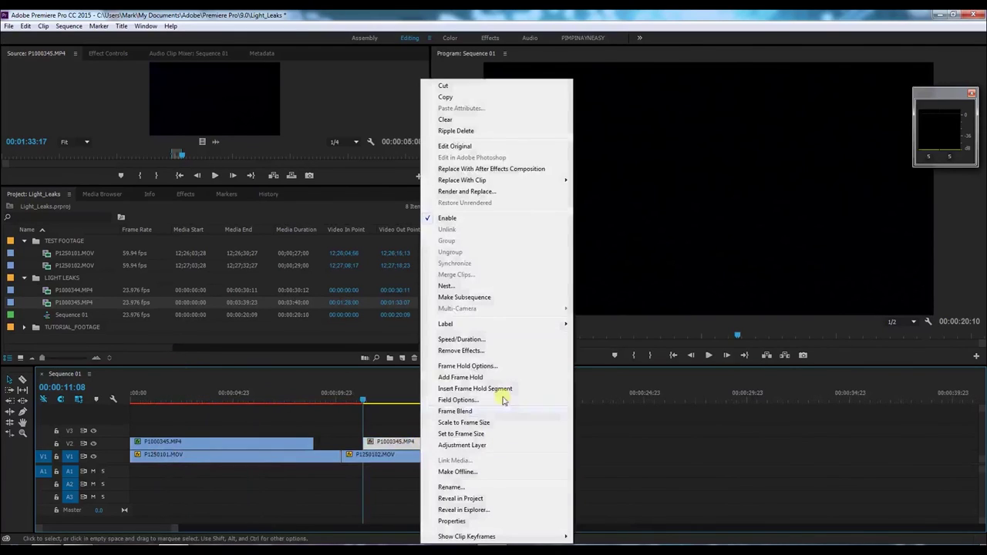
{"action": "left_click", "coordinate": [461, 339]}
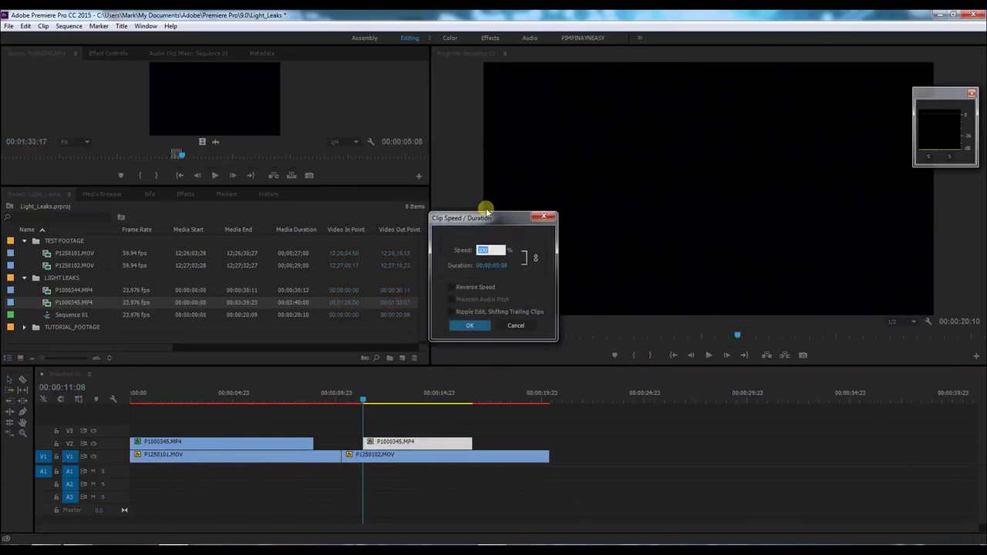
{"action": "type", "text": "50"}
{"action": "key", "text": "Return"}
{"action": "left_click_drag", "start_coordinate": [498, 445], "coordinate": [478, 445]}
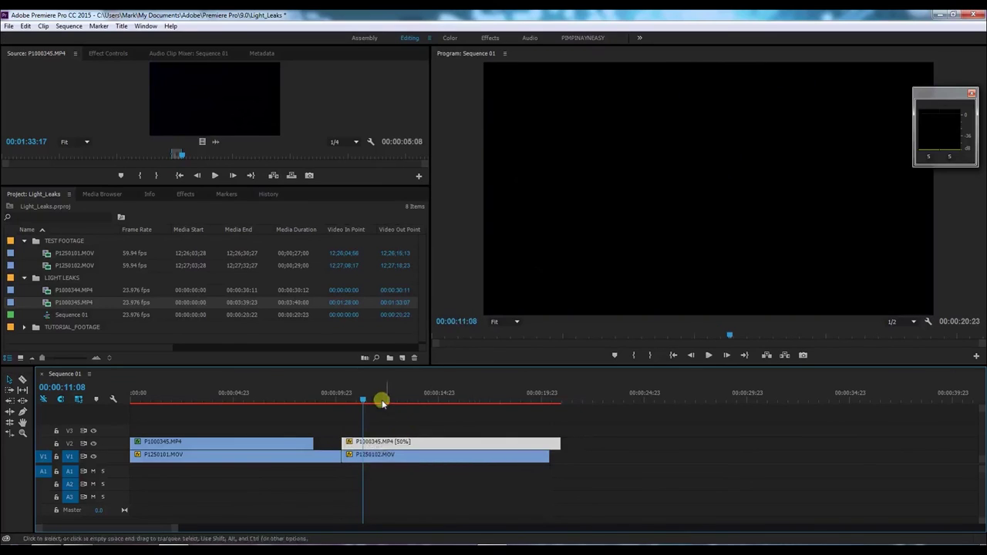
- Apply the Luma Key effect to the 50% speed light leak clip on V2 and open its effect settings
{"action": "left_click", "coordinate": [351, 398]}
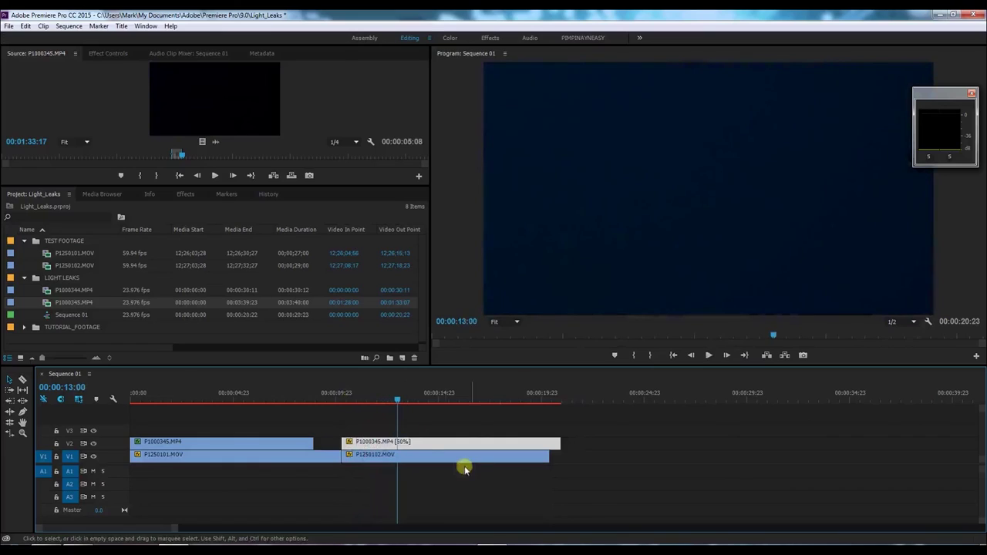
{"action": "left_click", "coordinate": [185, 195]}
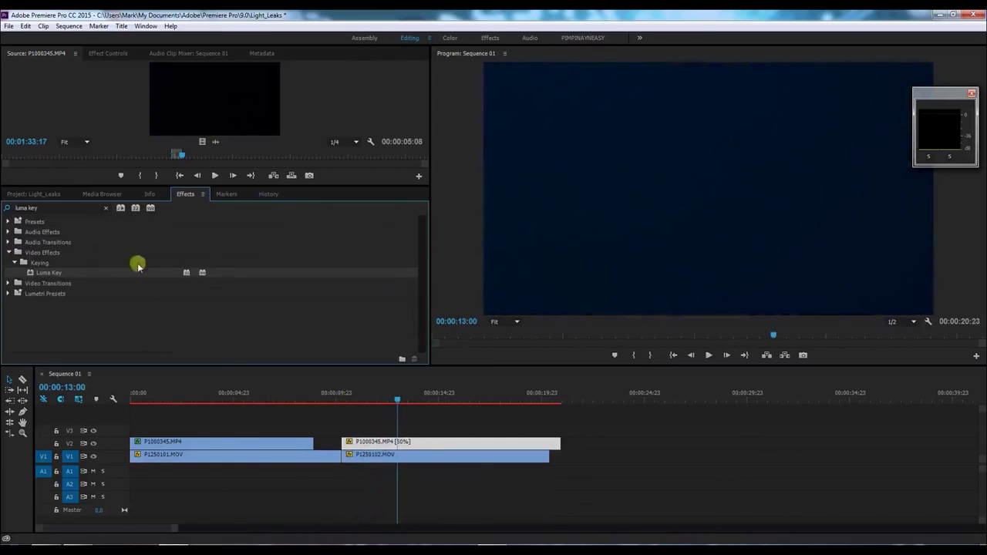
{"action": "left_click_drag", "start_coordinate": [74, 274], "coordinate": [448, 444]}
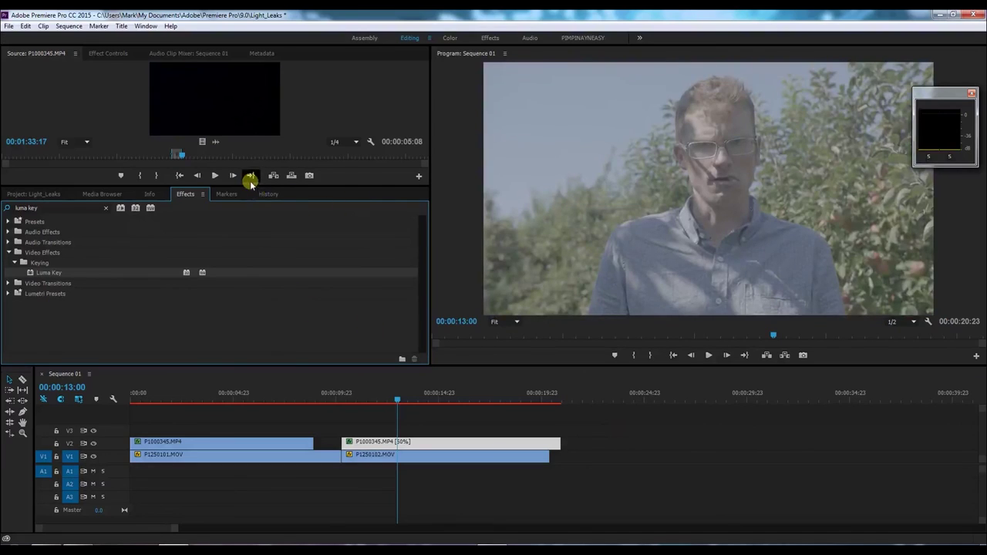
{"action": "left_click_drag", "start_coordinate": [254, 186], "coordinate": [290, 282]}
{"action": "left_click", "coordinate": [107, 52]}
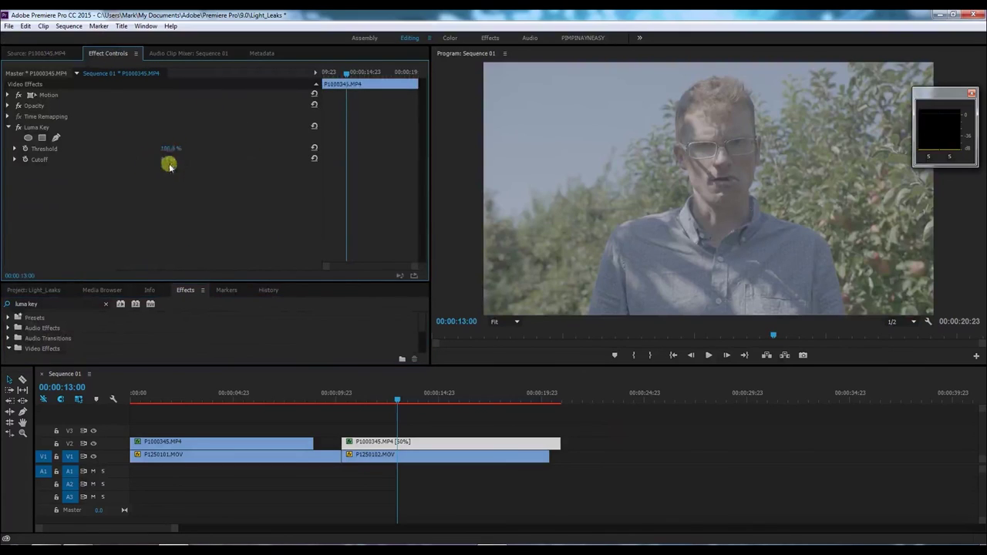
- Play and scrub through the 50% speed light leak clip on V2 to examine its Luma Key blend over P1250102.MOV
{"action": "left_click_drag", "start_coordinate": [410, 406], "coordinate": [429, 409]}
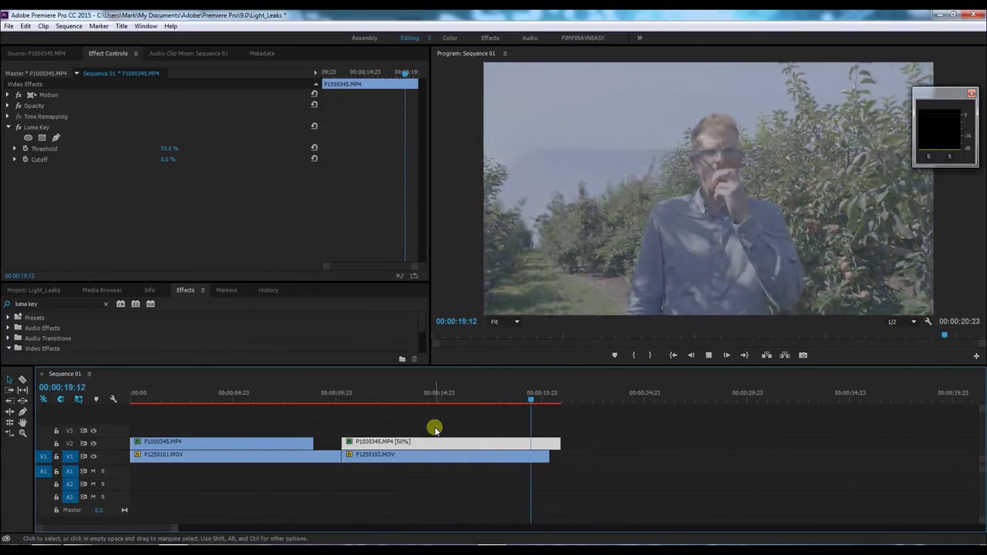
{"action": "key", "text": "space"}
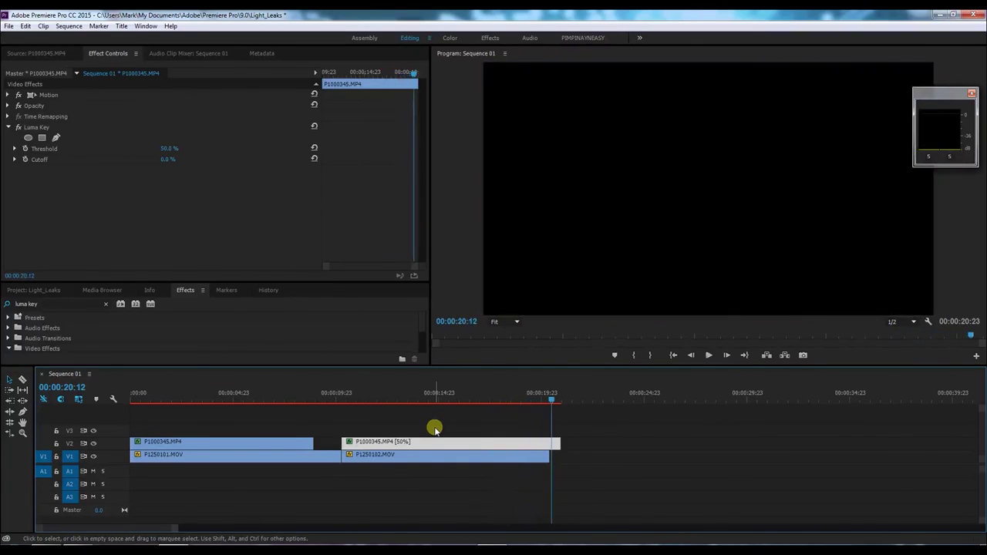
{"action": "left_click", "coordinate": [351, 393]}
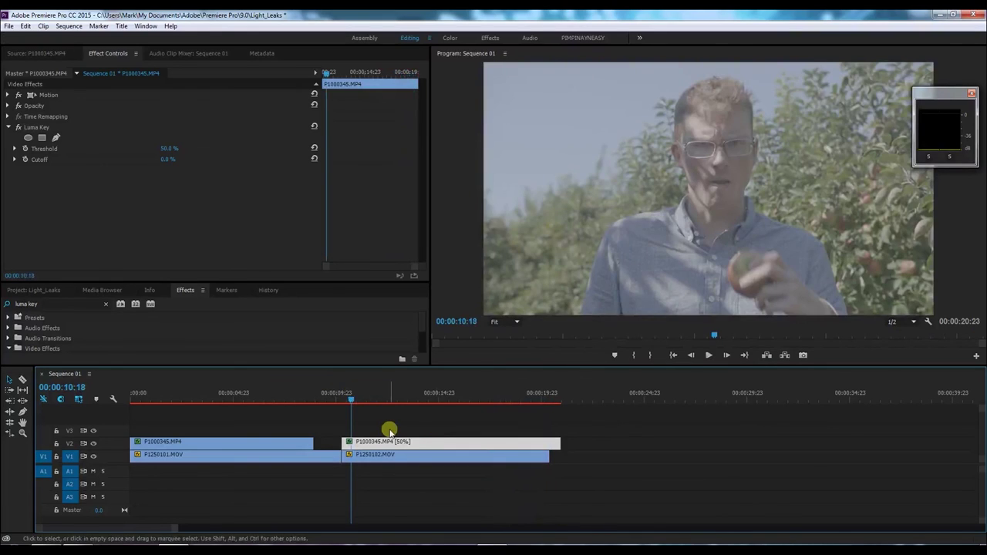
{"action": "left_click", "coordinate": [394, 398]}
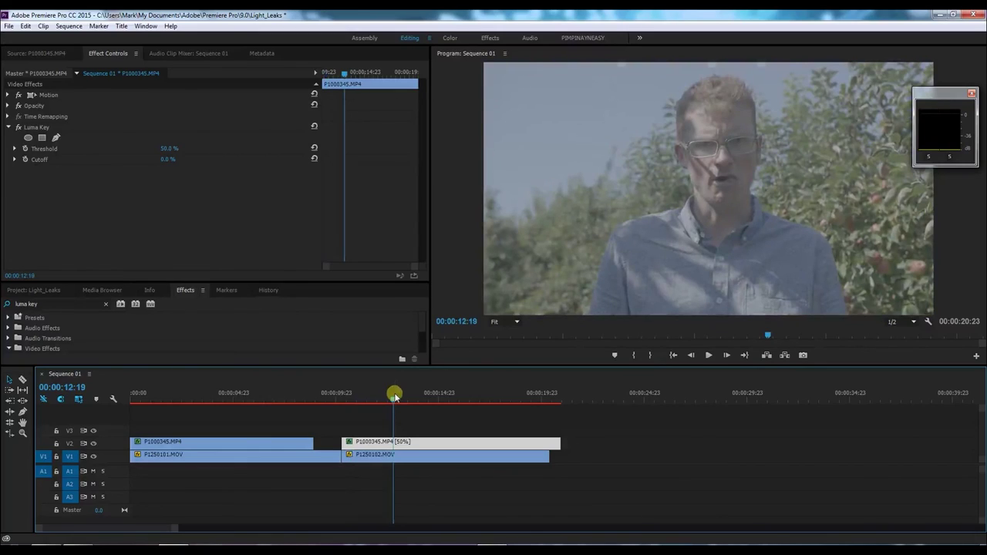
{"action": "left_click_drag", "start_coordinate": [394, 396], "coordinate": [486, 395]}
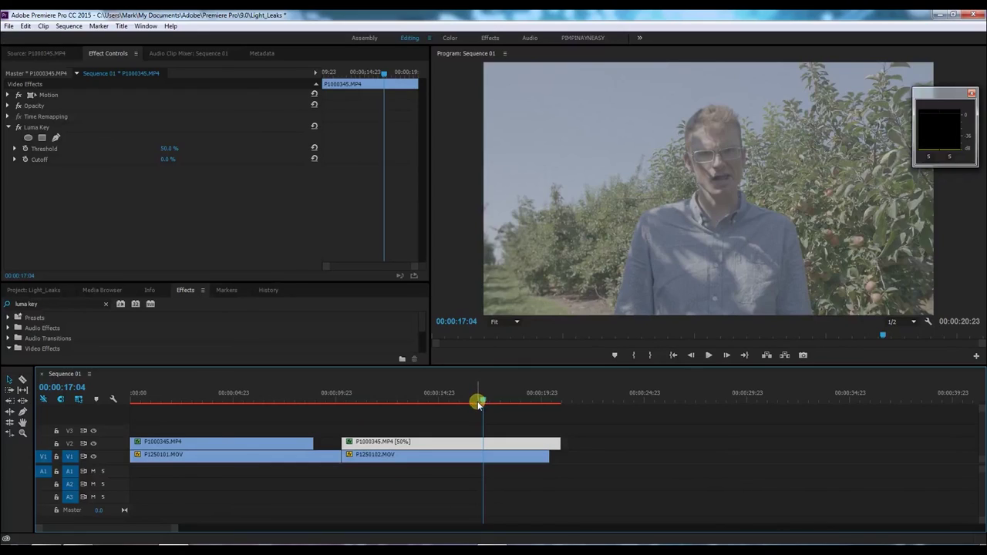
{"action": "left_click_drag", "start_coordinate": [490, 398], "coordinate": [415, 396]}
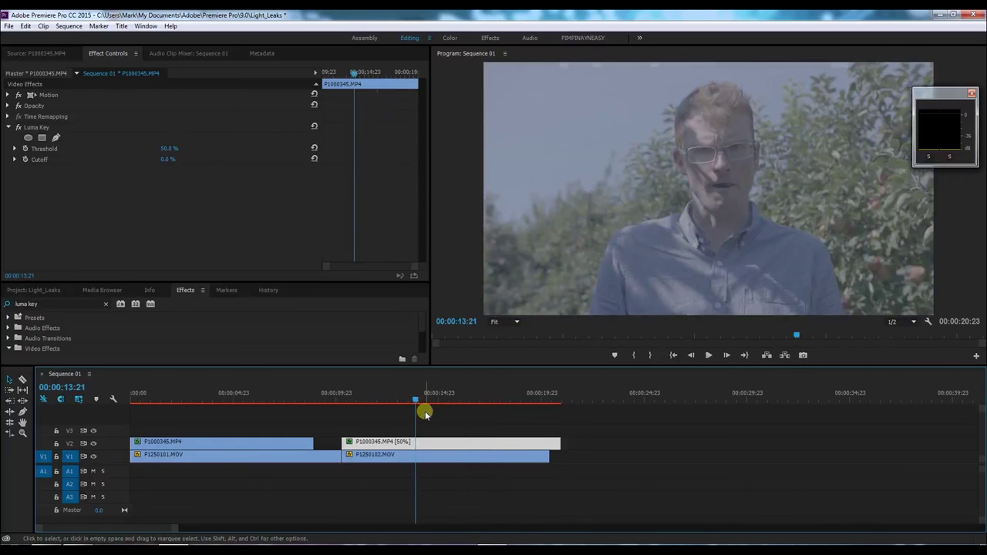